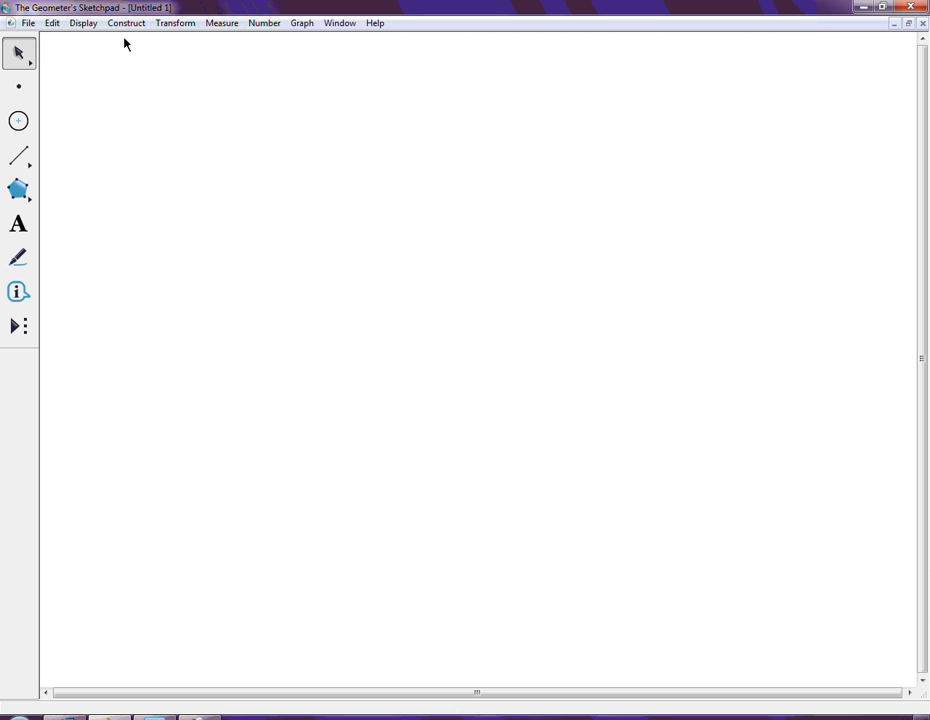
- Draw a long horizontal segment across the middle of the blank sketch
{"action": "left_click", "coordinate": [21, 163]}
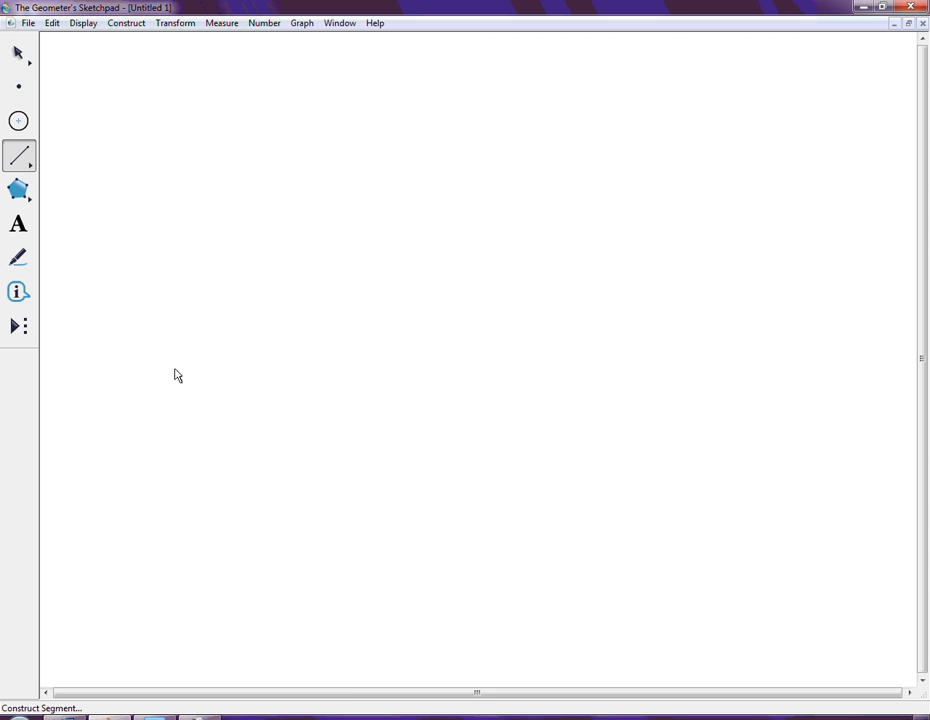
{"action": "mouse_move", "coordinate": [131, 390]}
{"action": "left_mouse_down"}
{"action": "mouse_move", "coordinate": [656, 381]}
{"action": "mouse_move", "coordinate": [742, 389]}
{"action": "left_mouse_up"}
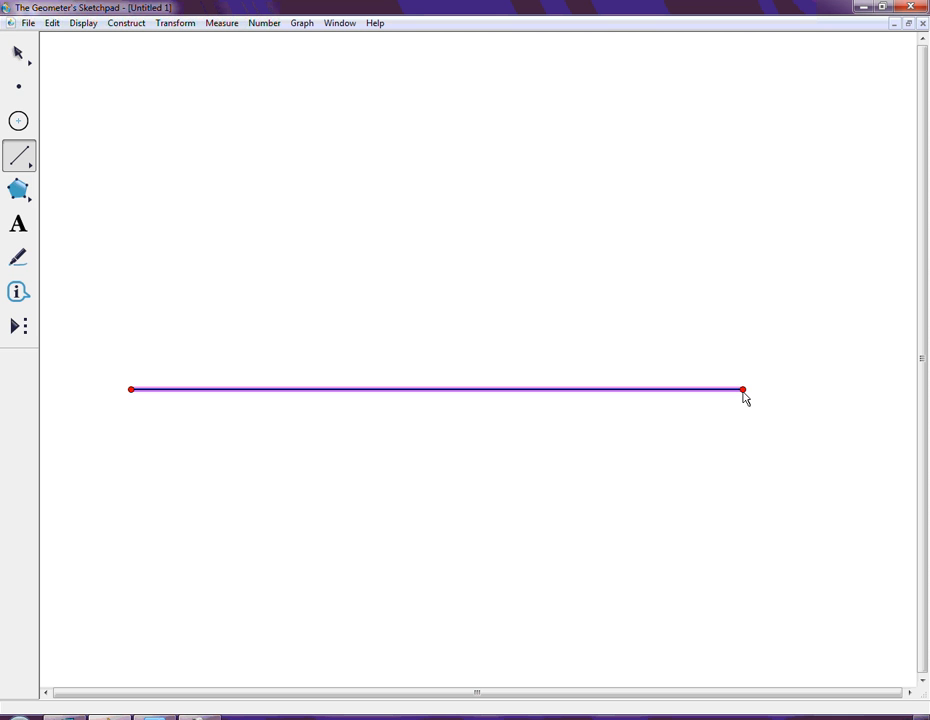
{"action": "left_click", "coordinate": [19, 55]}
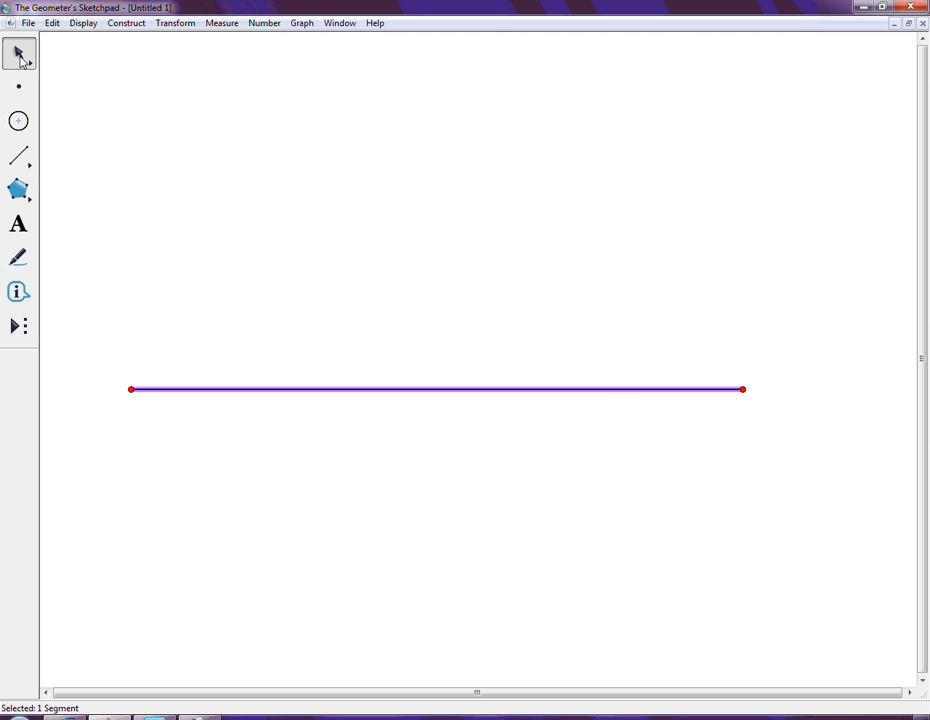
{"action": "left_click", "coordinate": [298, 258]}
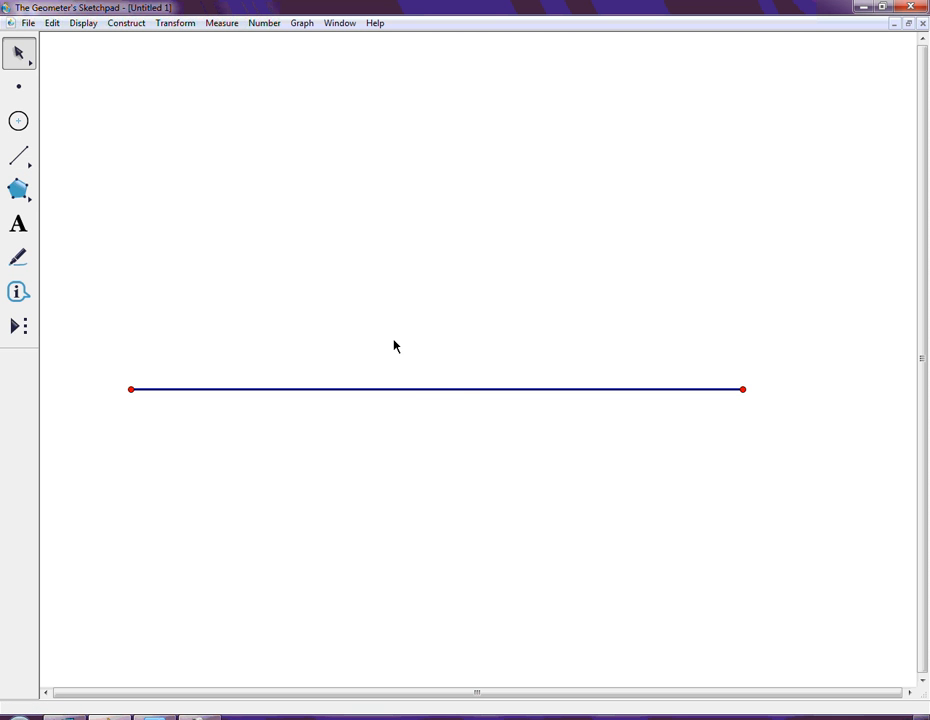
- Construct the midpoint of the horizontal segment
{"action": "left_click", "coordinate": [448, 389]}
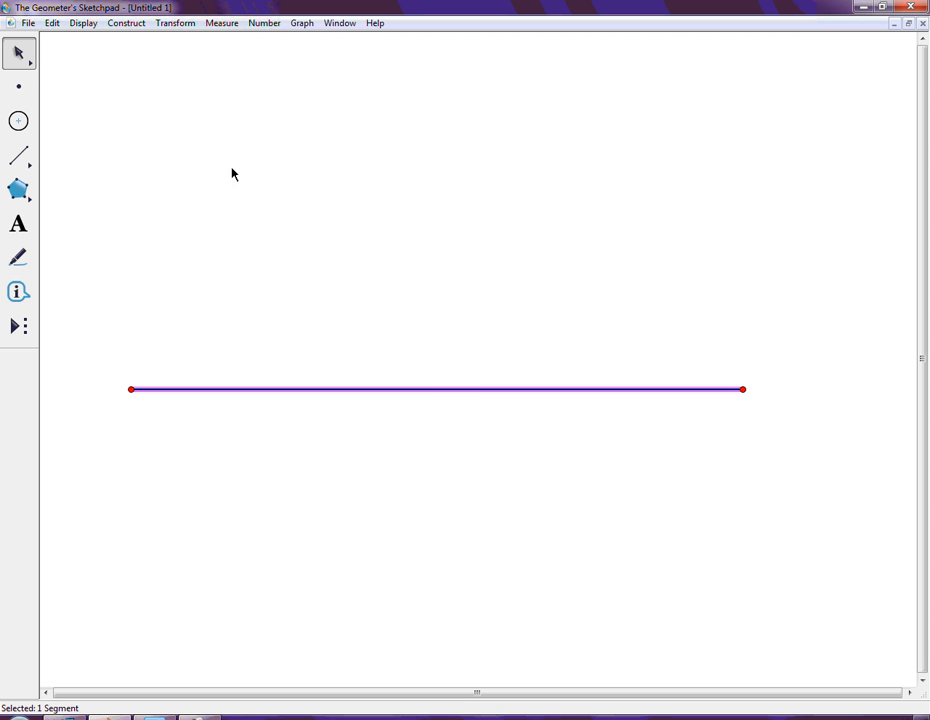
{"action": "left_click", "coordinate": [125, 23]}
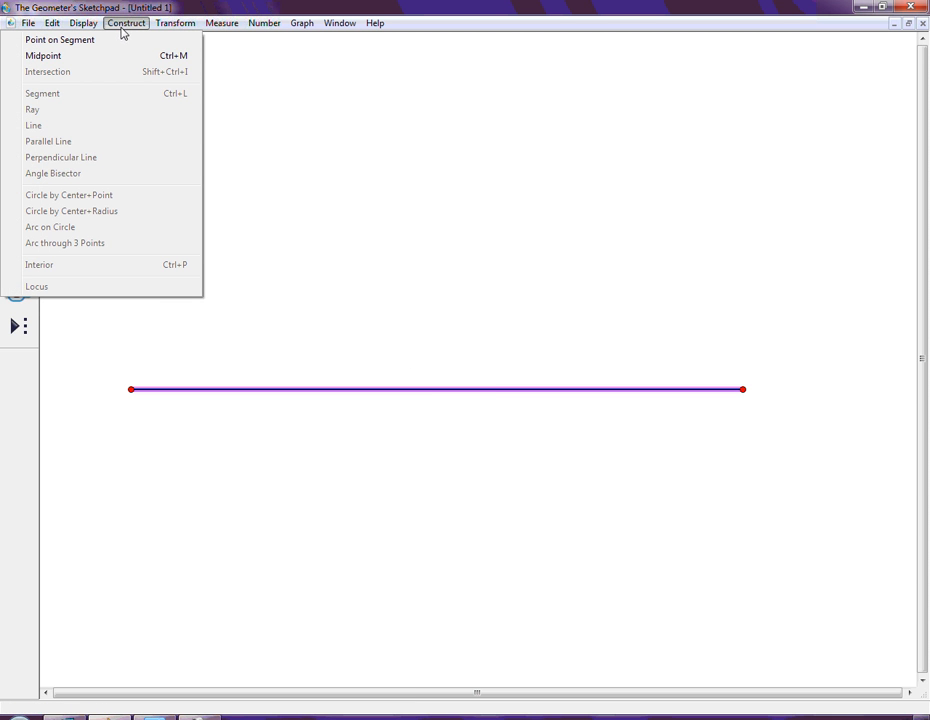
{"action": "left_click", "coordinate": [120, 57]}
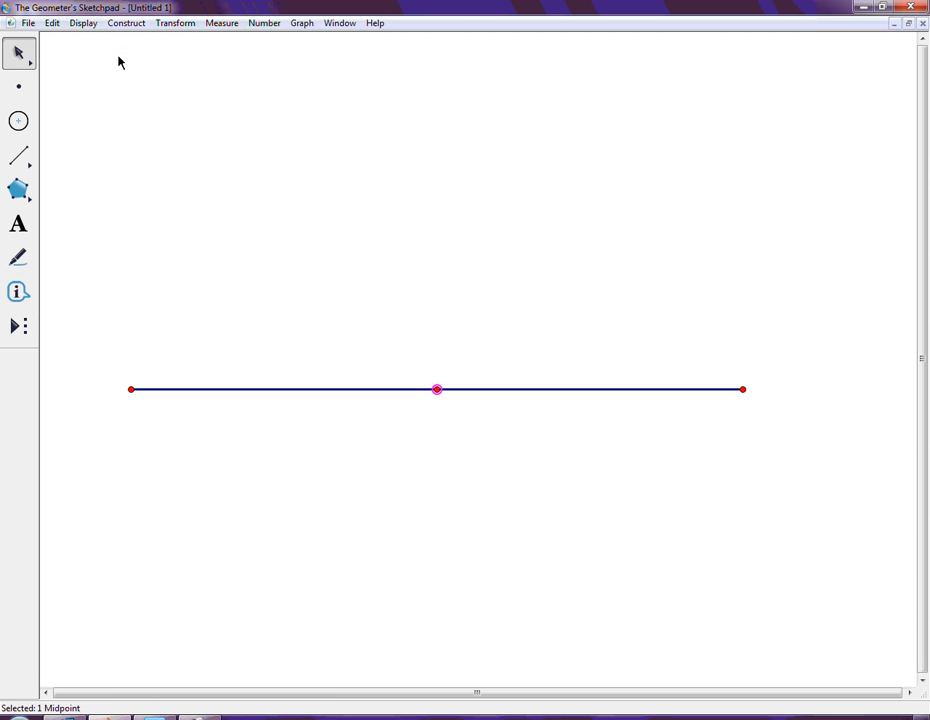
- Label the segment's left endpoint A and right endpoint B, and name the midpoint M
{"action": "left_click", "coordinate": [22, 233]}
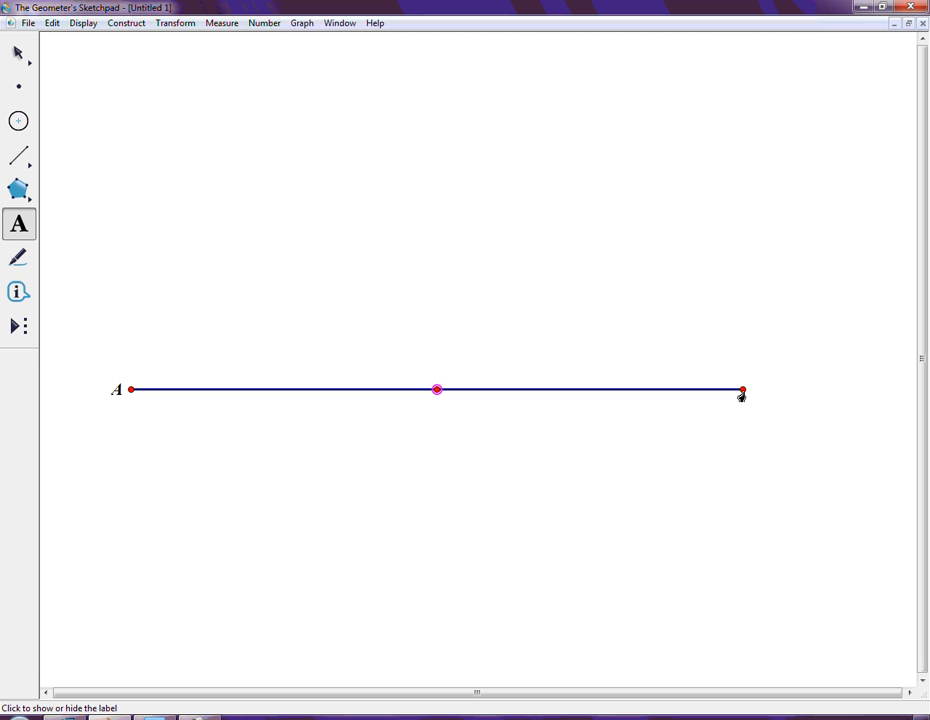
{"action": "left_click", "coordinate": [437, 391]}
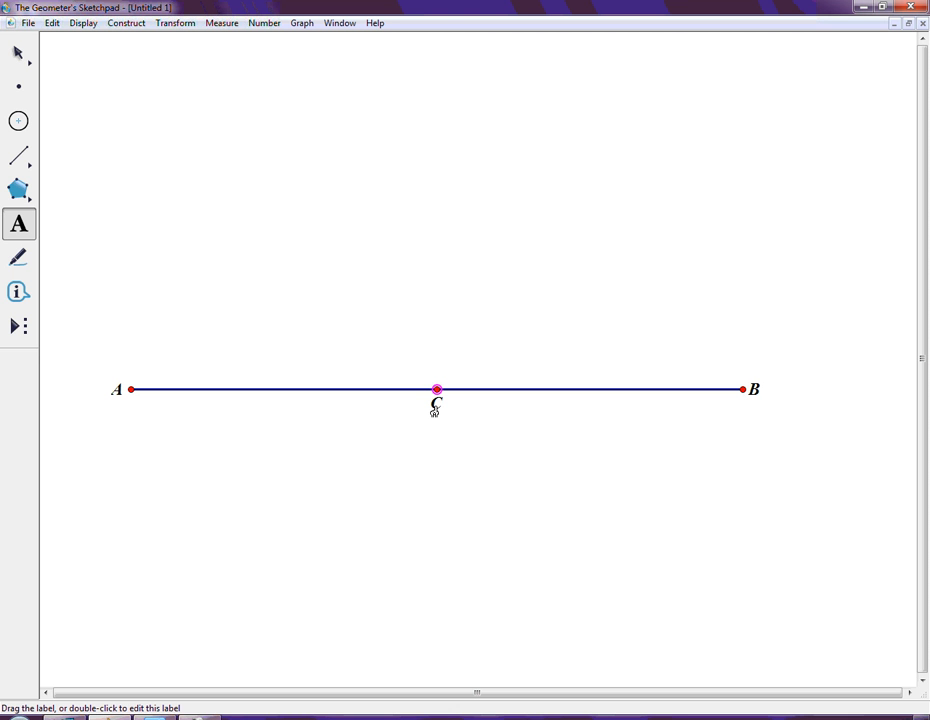
{"action": "double_click", "coordinate": [435, 405]}
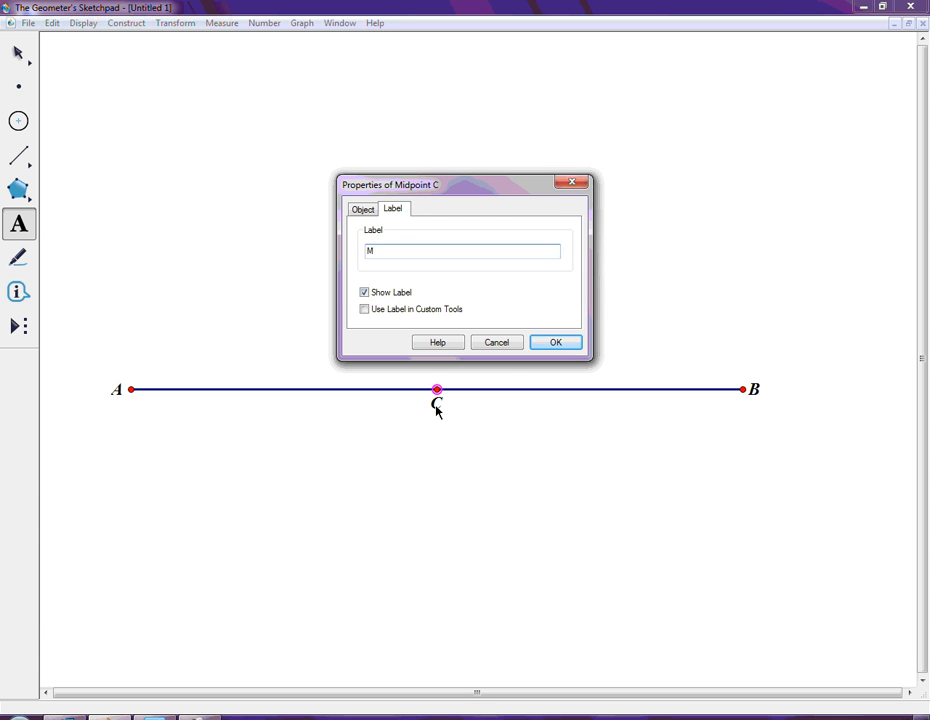
{"action": "left_click", "coordinate": [549, 345]}
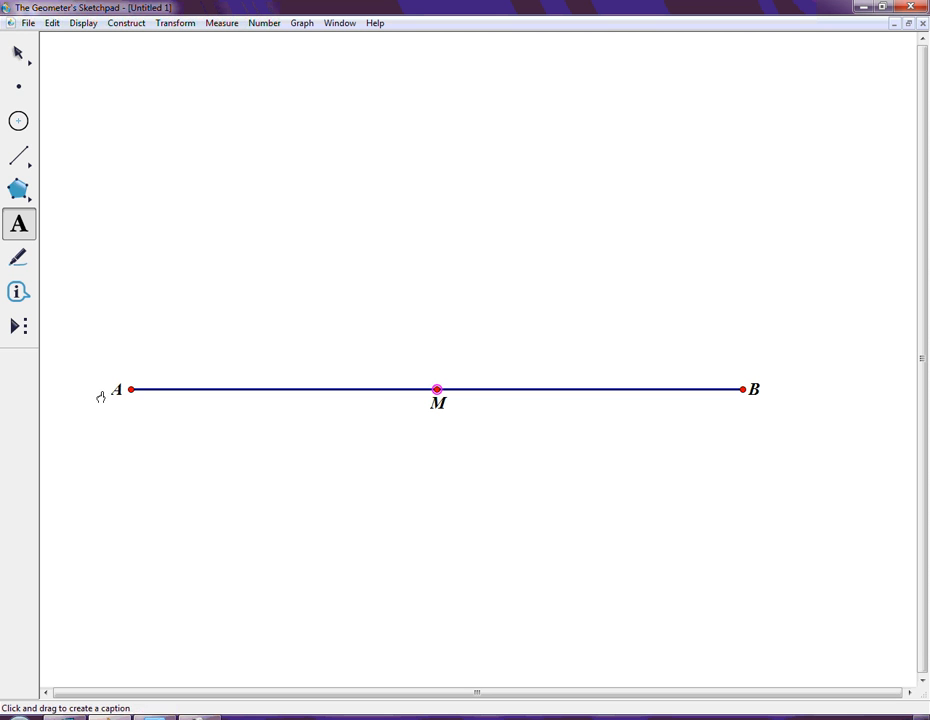
- Reposition the labels of points A, M and B so they sit just below the segment
{"action": "left_click_drag", "start_coordinate": [115, 392], "coordinate": [119, 415]}
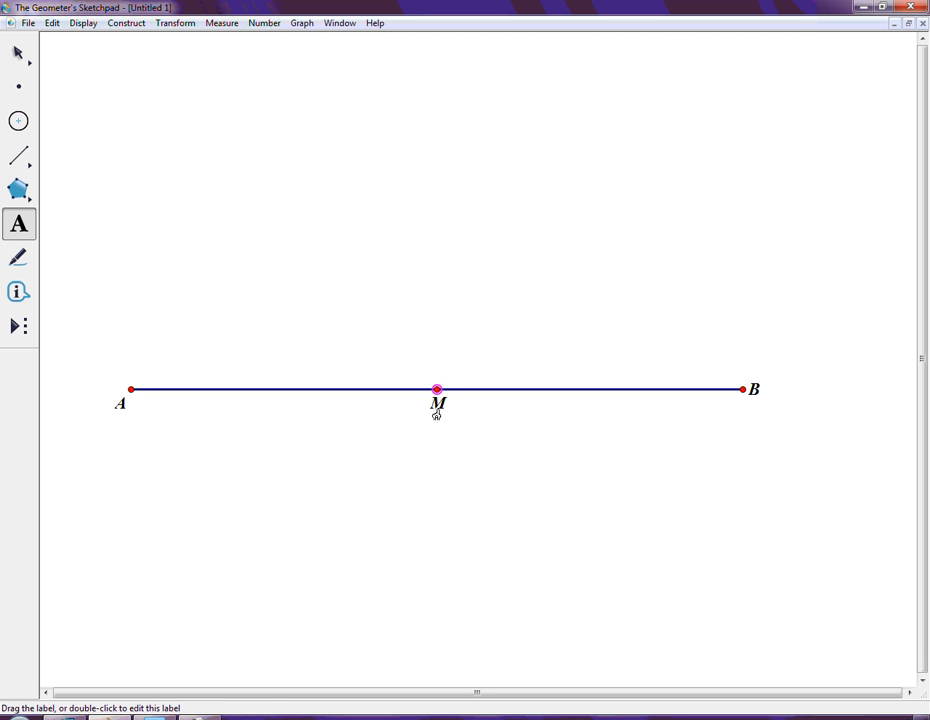
{"action": "left_click_drag", "start_coordinate": [438, 423], "coordinate": [469, 423]}
{"action": "left_click", "coordinate": [469, 424]}
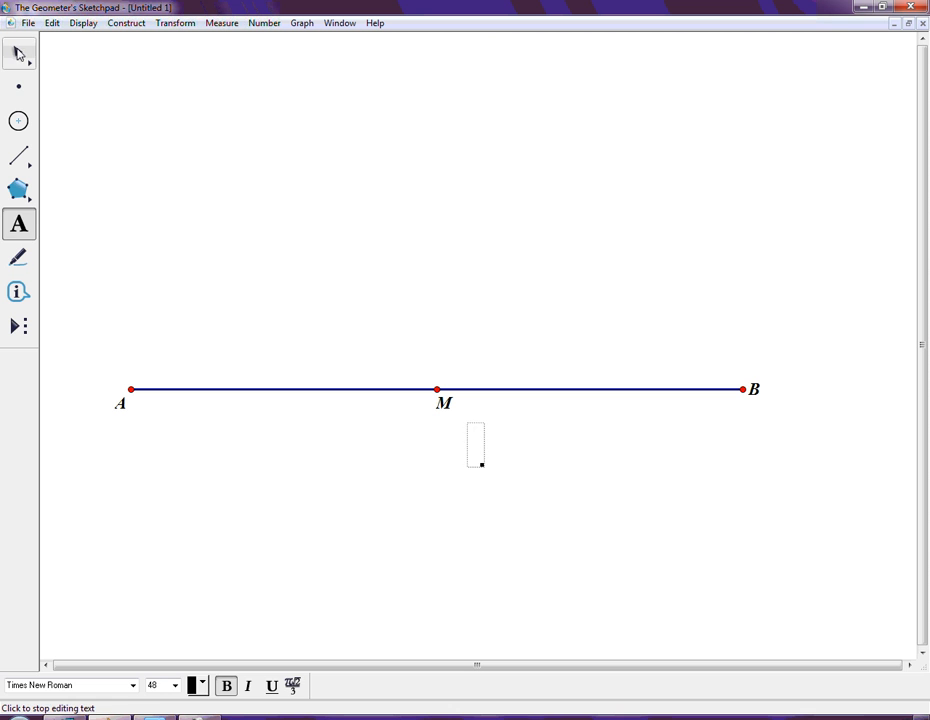
{"action": "left_click", "coordinate": [18, 53]}
{"action": "left_click_drag", "start_coordinate": [751, 389], "coordinate": [758, 399]}
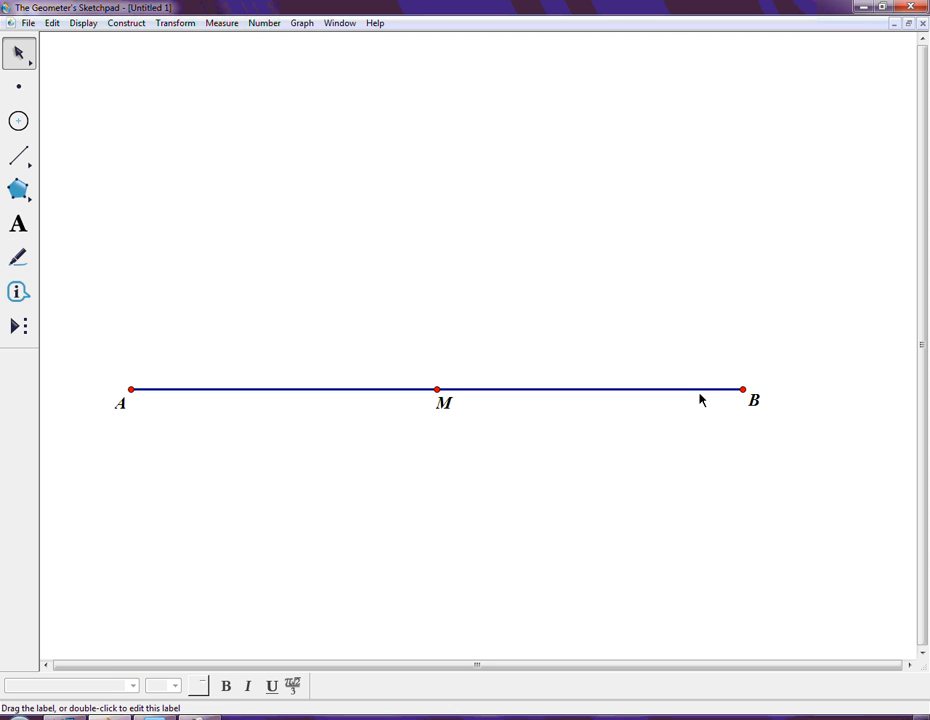
{"action": "left_click", "coordinate": [18, 53]}
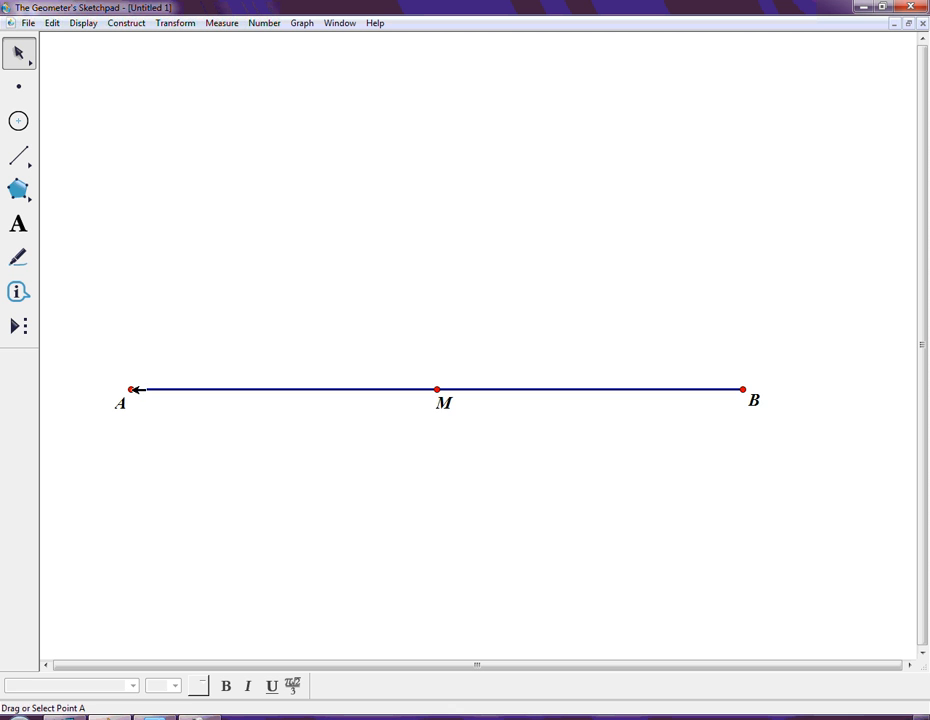
- Measure the distance from A to M and place the measurement below that half of the segment
{"action": "left_click", "coordinate": [131, 389]}
{"action": "left_click", "coordinate": [437, 389]}
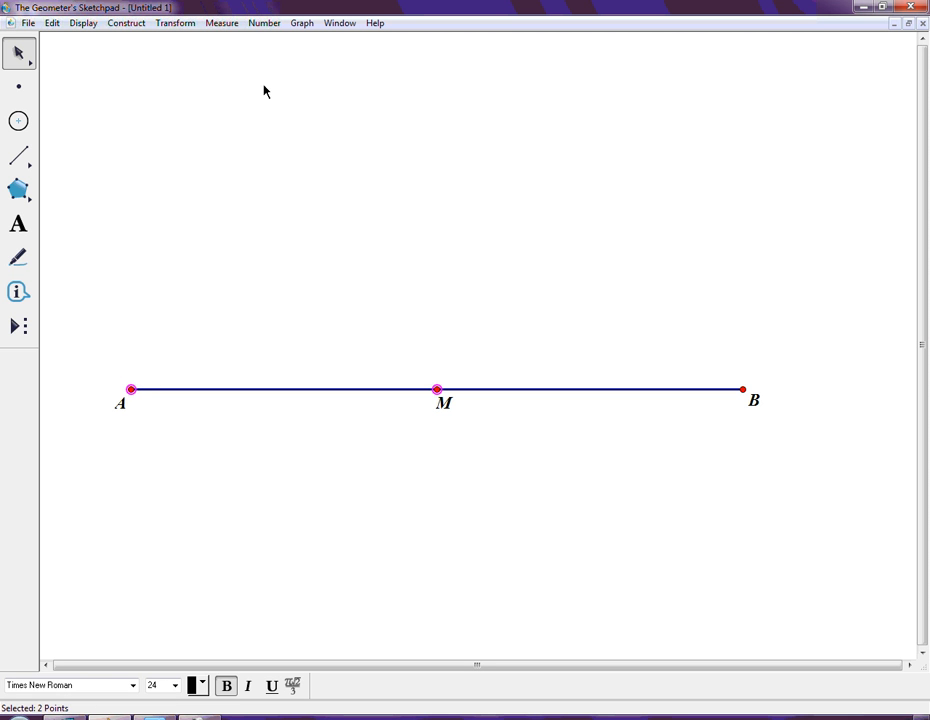
{"action": "left_click", "coordinate": [228, 24]}
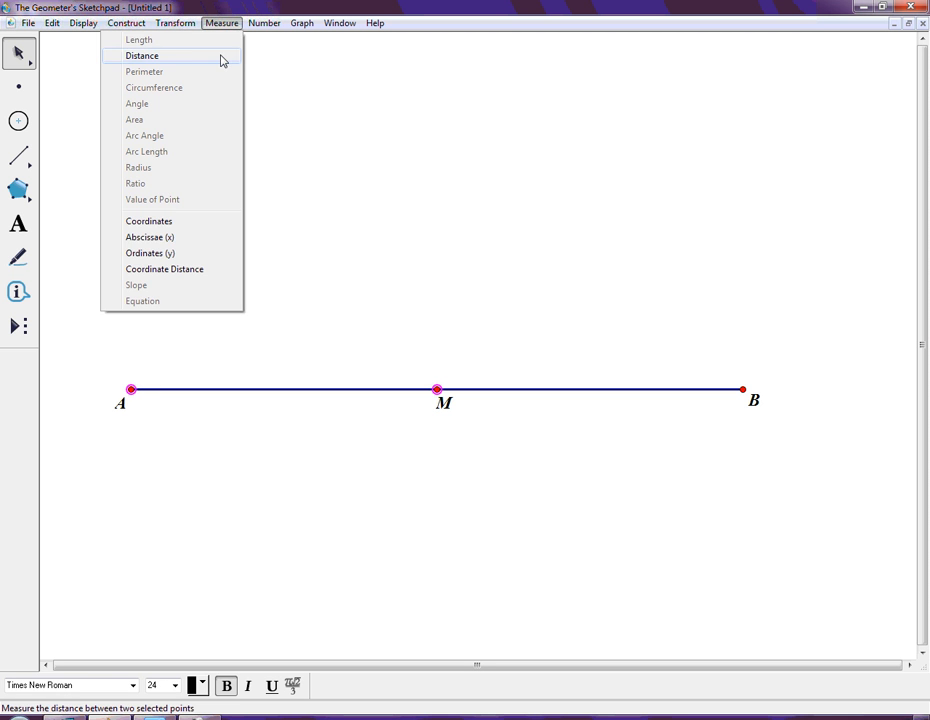
{"action": "left_click", "coordinate": [222, 58]}
{"action": "left_click_drag", "start_coordinate": [129, 47], "coordinate": [311, 418]}
{"action": "left_click", "coordinate": [255, 287]}
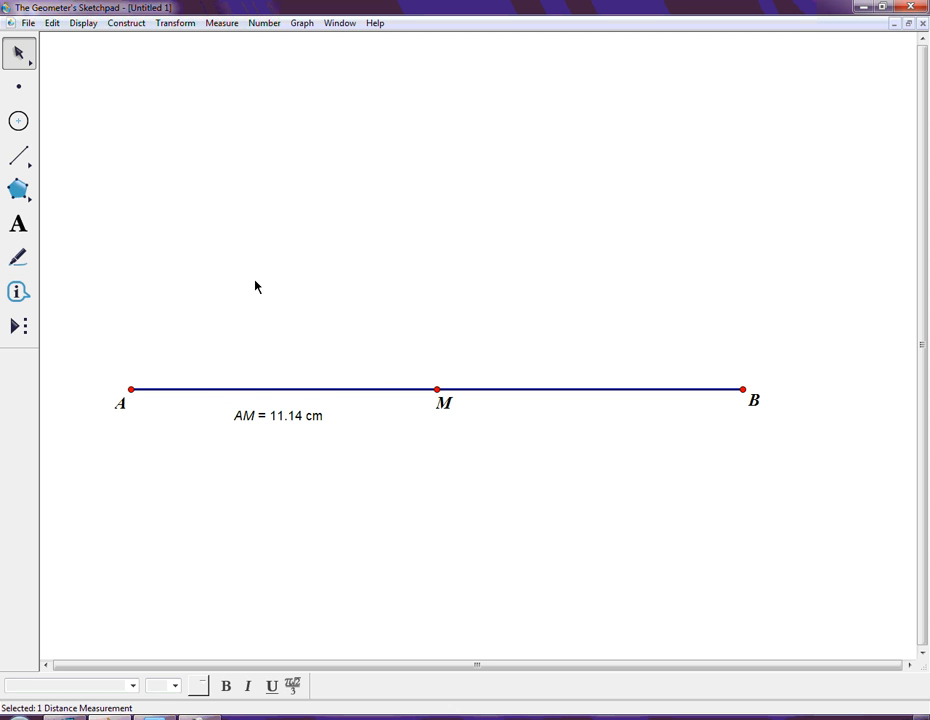
- Measure the distance from M to B and place the measurement below its half, level with the AM measurement
{"action": "left_click", "coordinate": [439, 389]}
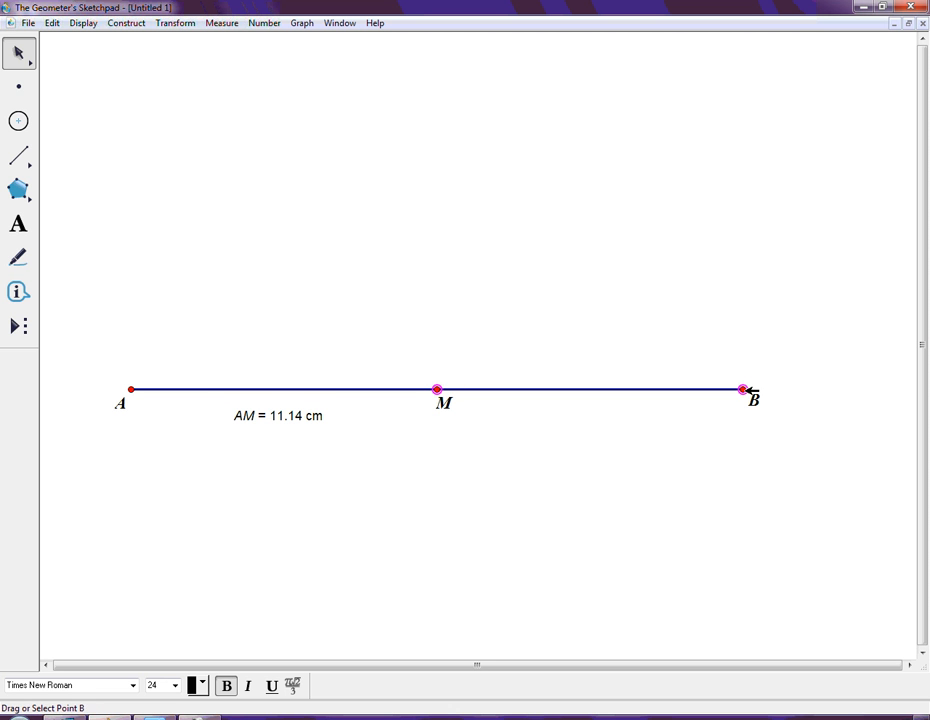
{"action": "left_click", "coordinate": [742, 389]}
{"action": "left_click", "coordinate": [218, 23]}
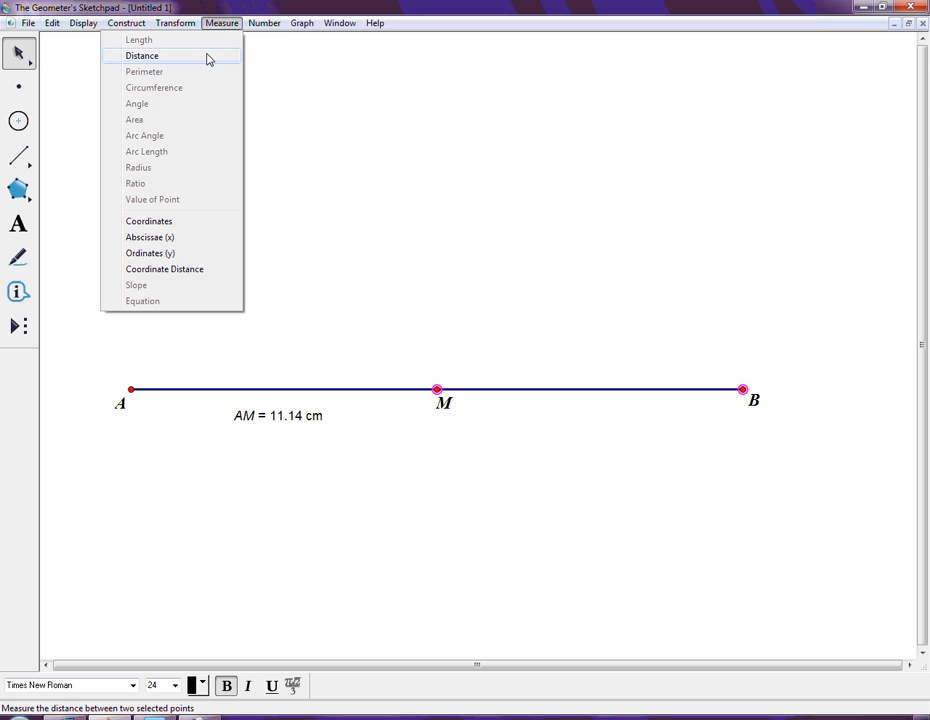
{"action": "left_click", "coordinate": [208, 56]}
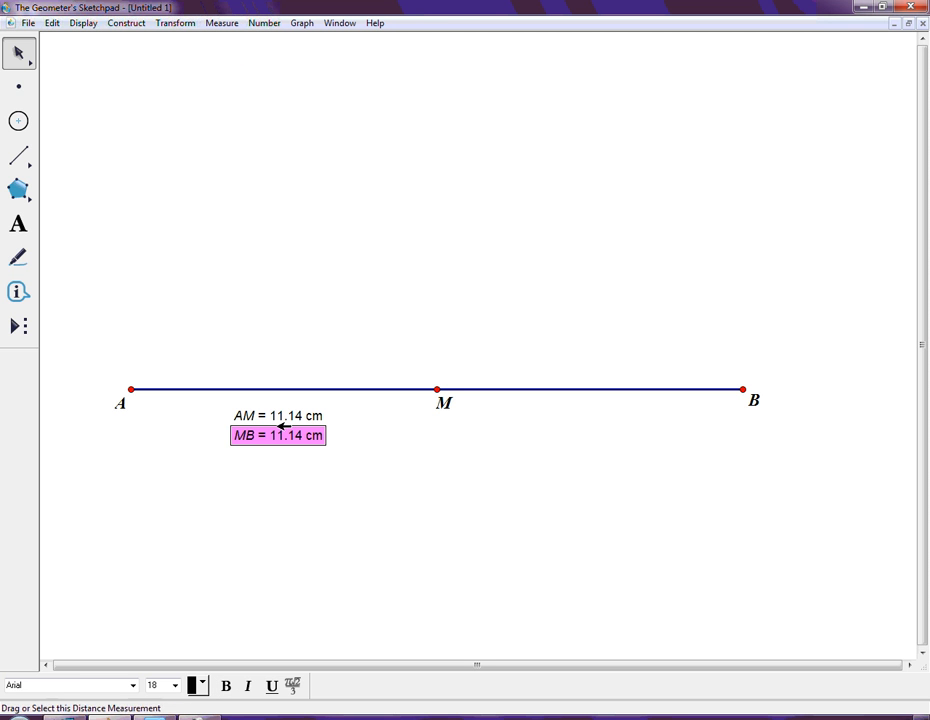
{"action": "left_click_drag", "start_coordinate": [251, 425], "coordinate": [622, 415]}
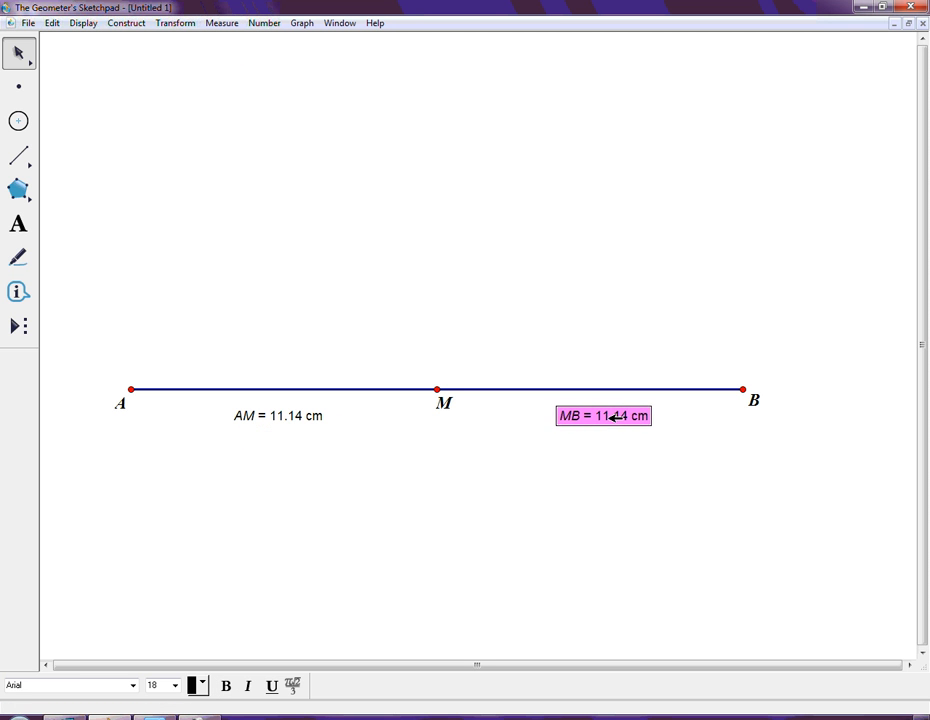
{"action": "left_click_drag", "start_coordinate": [301, 417], "coordinate": [302, 413]}
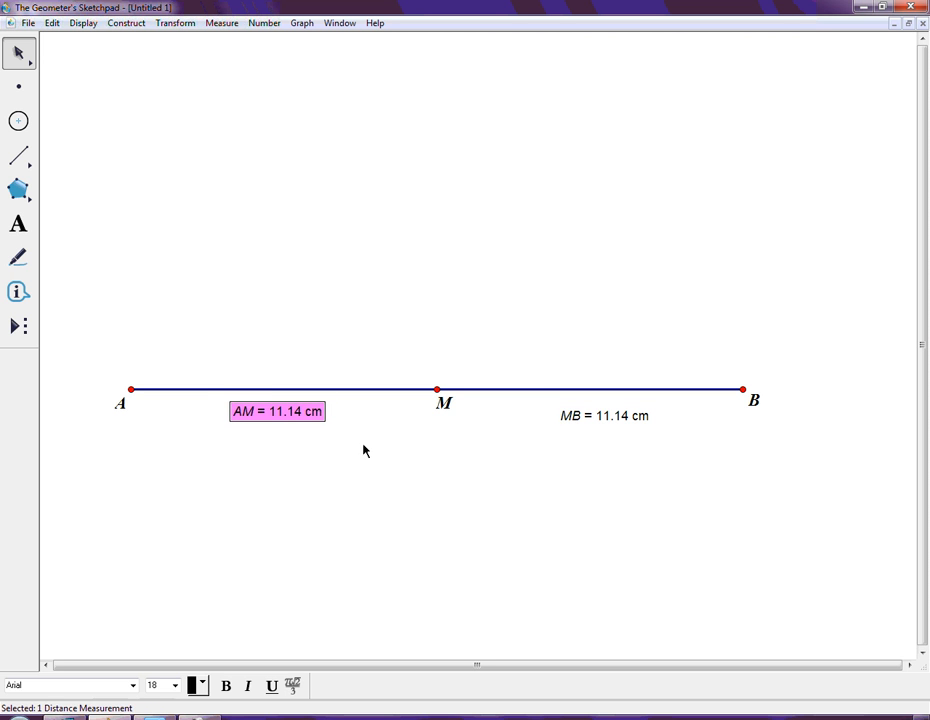
{"action": "left_click", "coordinate": [652, 496]}
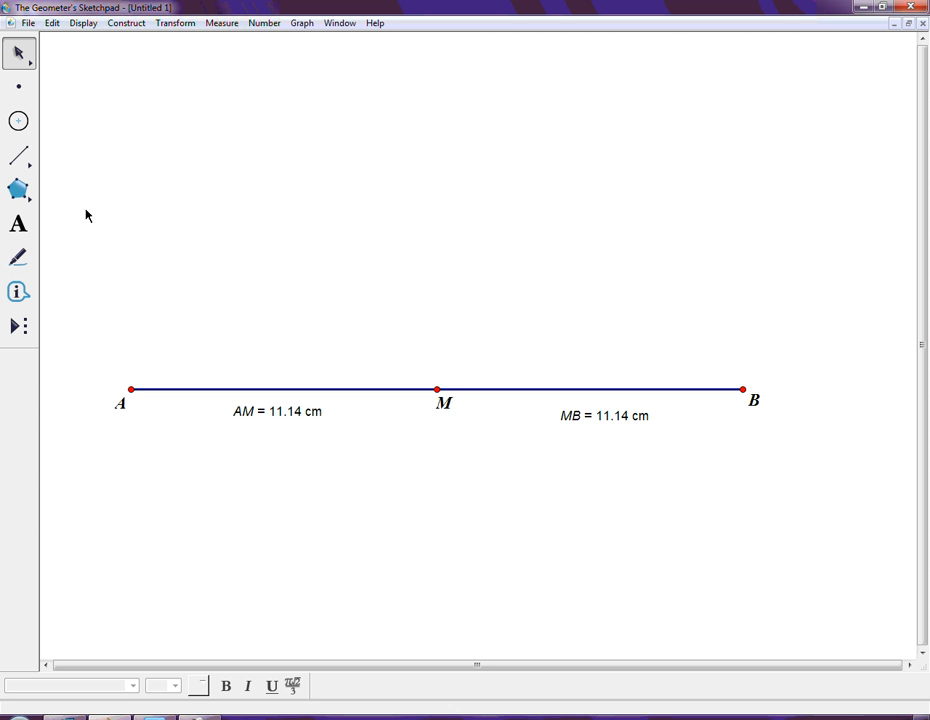
- Draw an infinite line through M, slanting up to a second point above the right half of the segment
{"action": "left_click", "coordinate": [20, 158]}
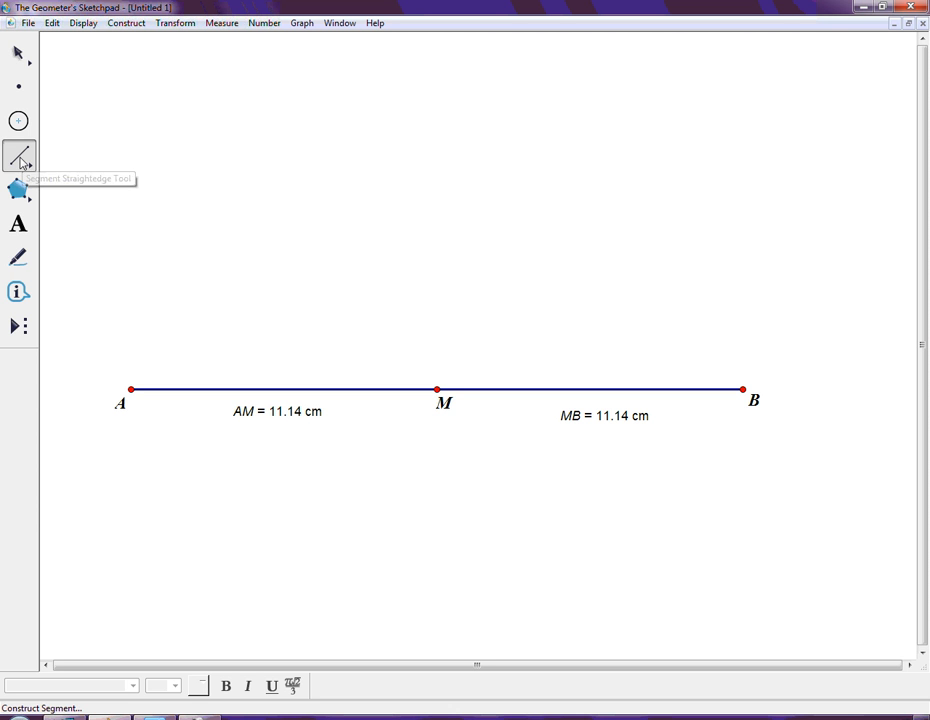
{"action": "left_click_drag", "start_coordinate": [20, 160], "coordinate": [133, 172]}
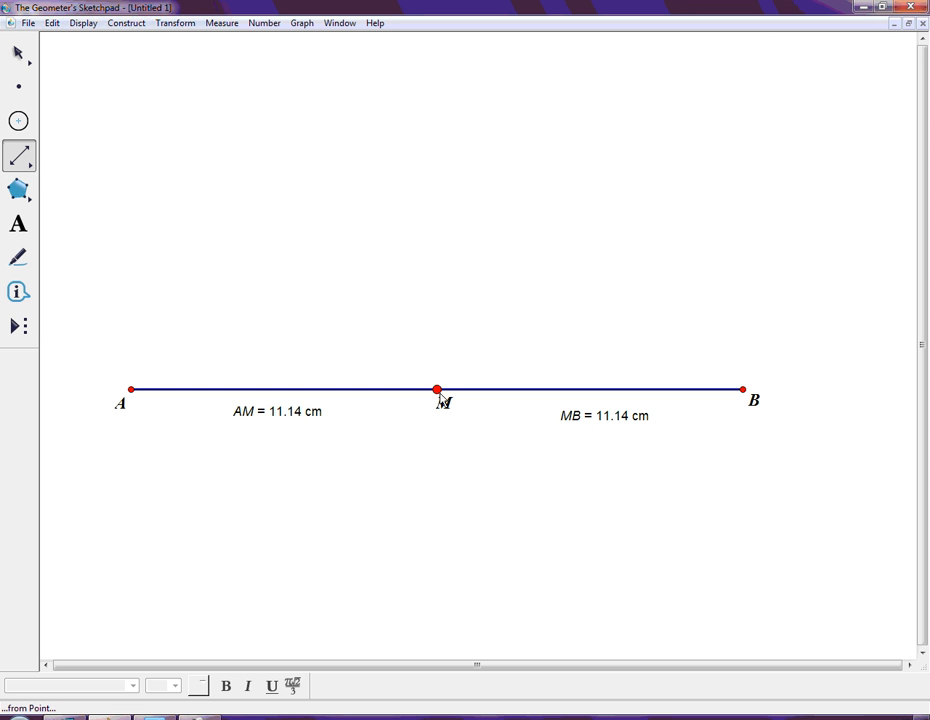
{"action": "left_click_drag", "start_coordinate": [440, 397], "coordinate": [591, 175]}
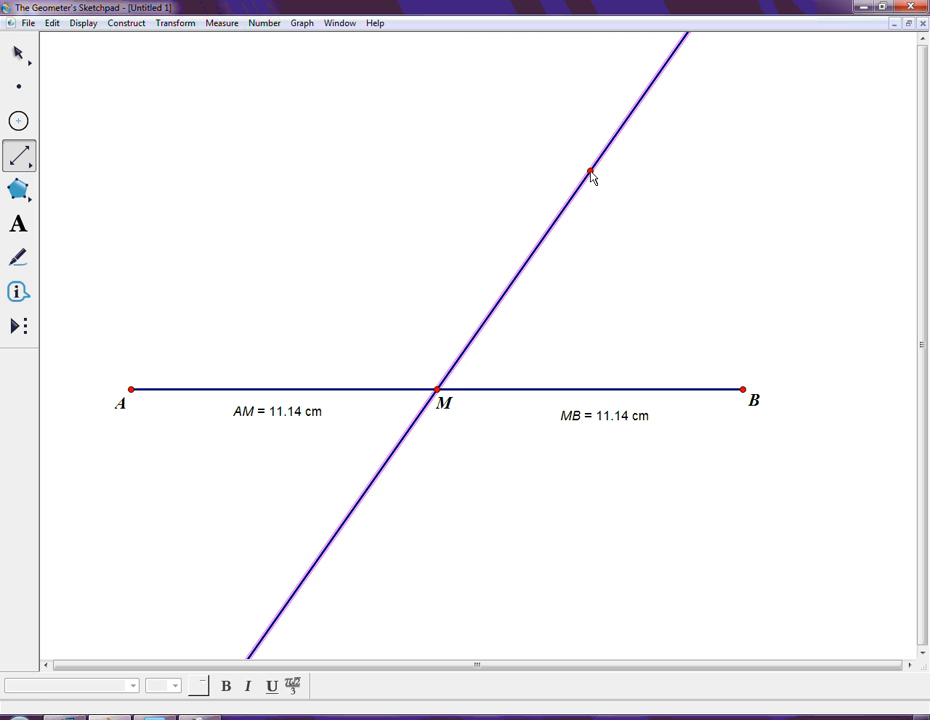
- Label the slanted line's upper point C and shift the label slightly away from the line
{"action": "left_click", "coordinate": [16, 230]}
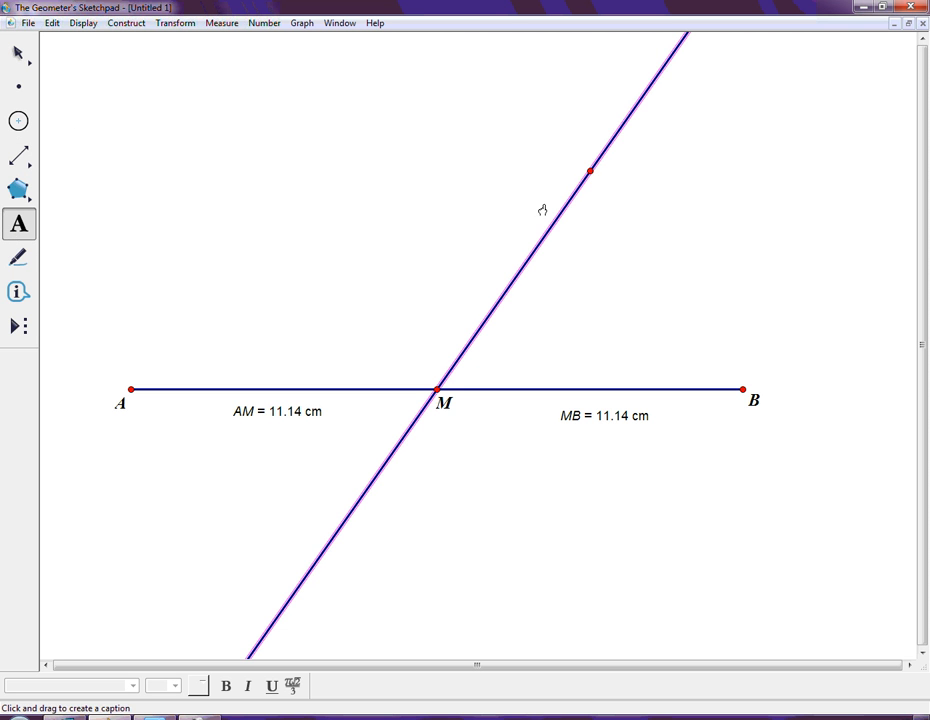
{"action": "left_click", "coordinate": [591, 173]}
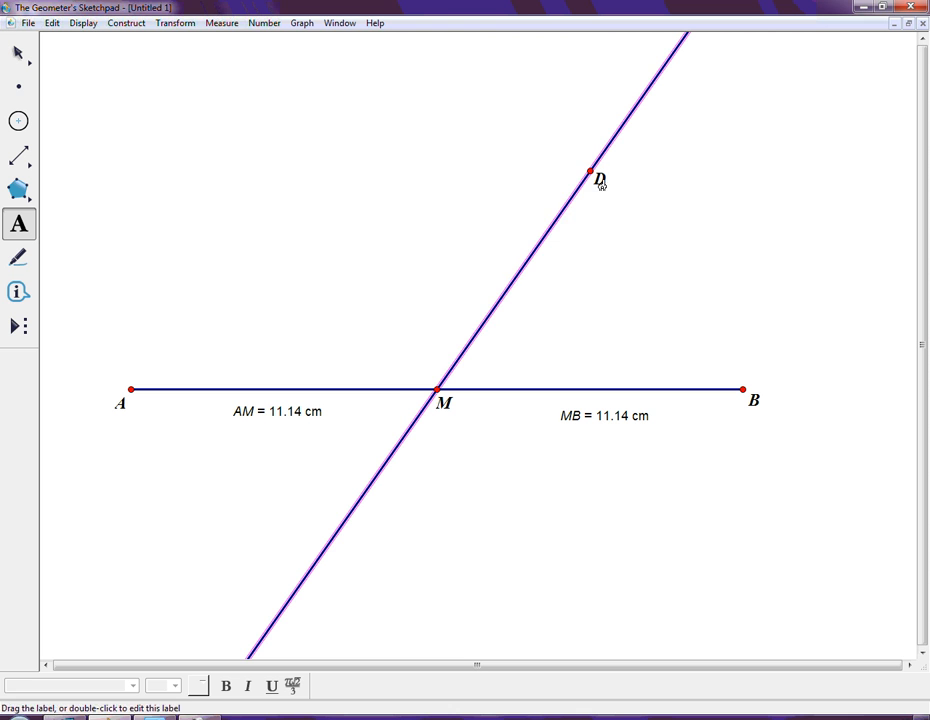
{"action": "double_click", "coordinate": [598, 181]}
{"action": "type", "text": "C"}
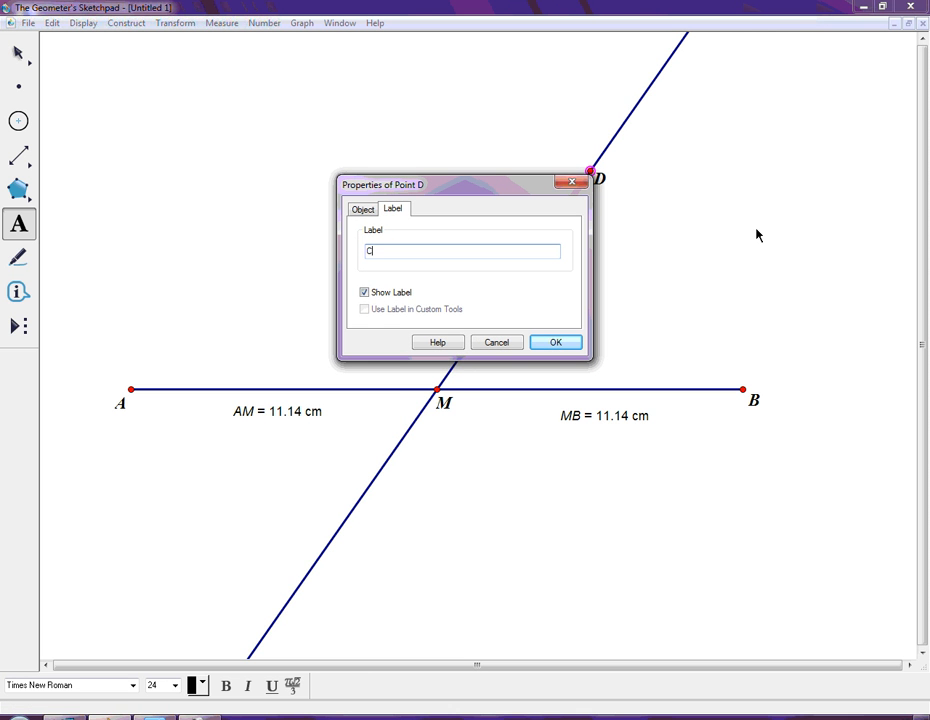
{"action": "left_click", "coordinate": [556, 343]}
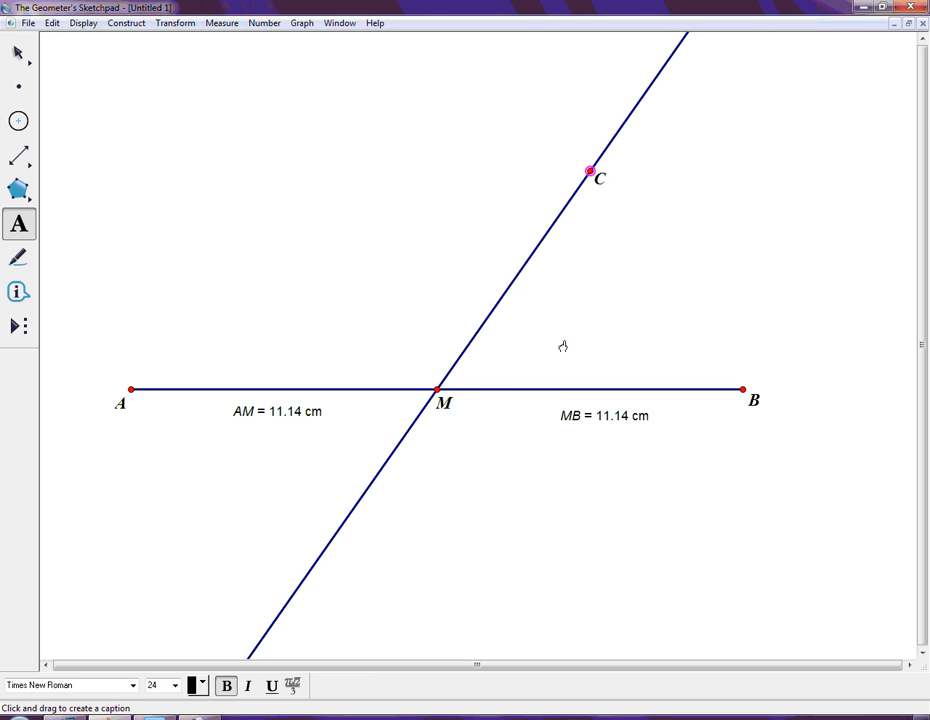
{"action": "left_click_drag", "start_coordinate": [598, 180], "coordinate": [607, 185]}
- Move point C slightly right and down so the line through M is less steep, and leave nothing selected
{"action": "left_click", "coordinate": [21, 58]}
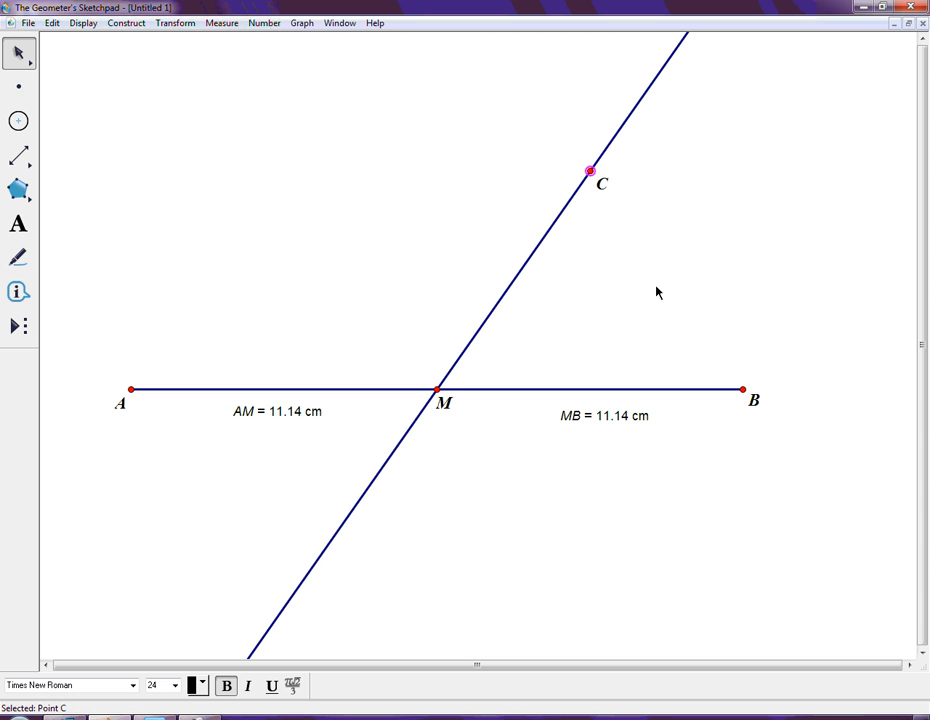
{"action": "left_click_drag", "start_coordinate": [590, 171], "coordinate": [611, 183]}
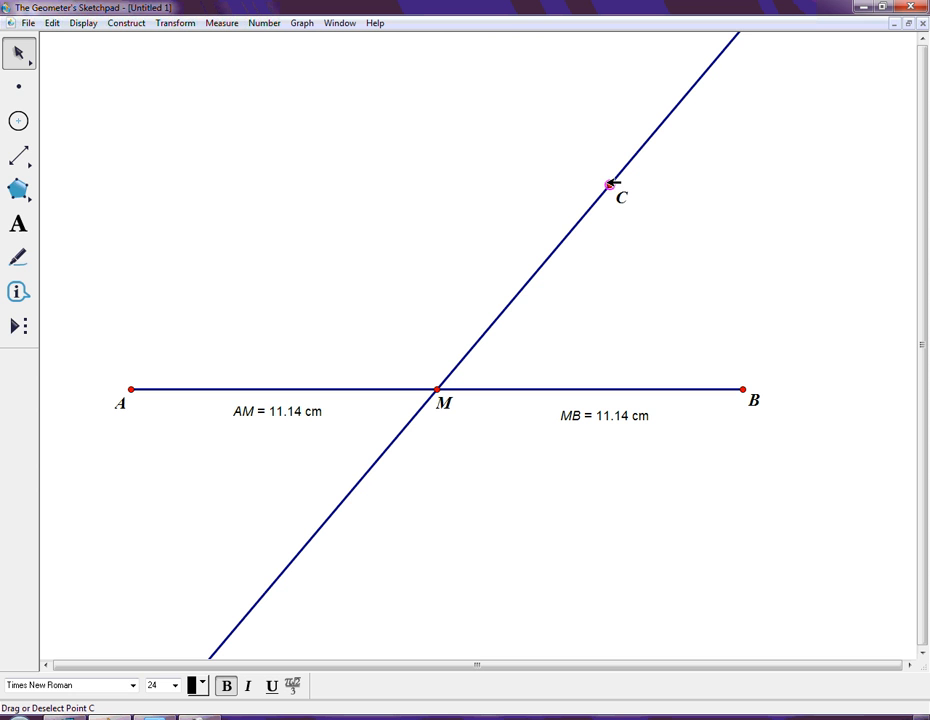
{"action": "left_click", "coordinate": [134, 221]}
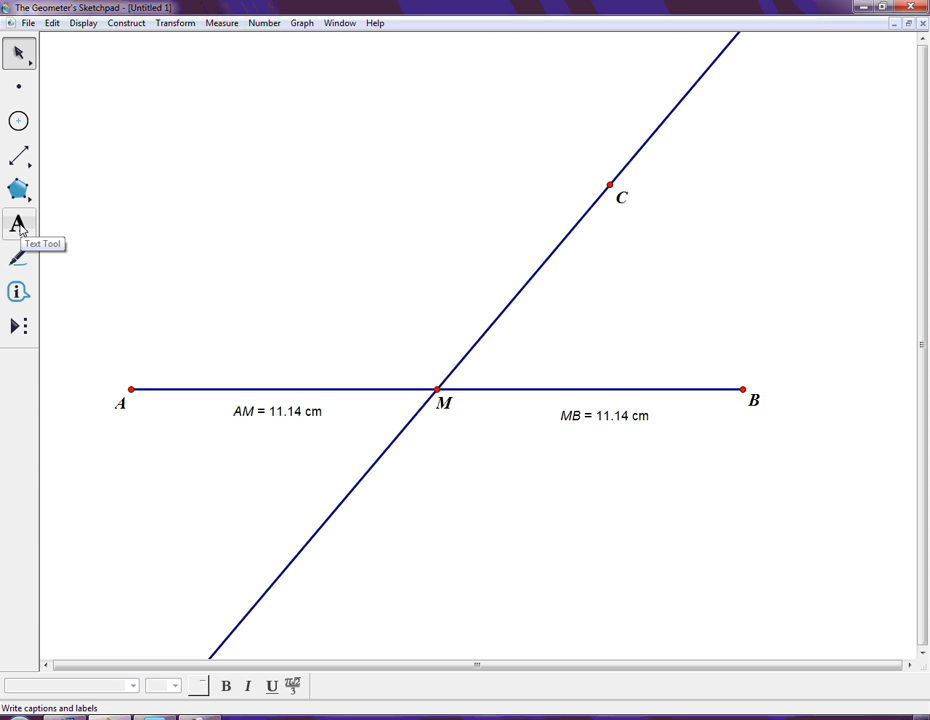
- Add a caption box below the MB measurement with font size 36 and write "M is the midpoint of"
{"action": "left_click", "coordinate": [19, 225]}
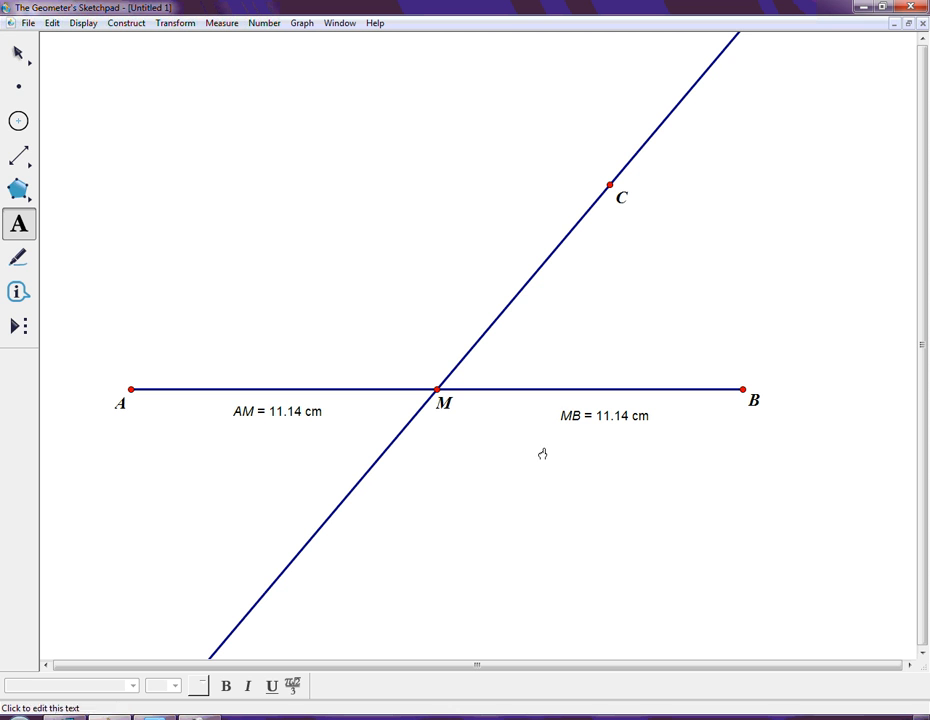
{"action": "left_click_drag", "start_coordinate": [457, 479], "coordinate": [755, 520]}
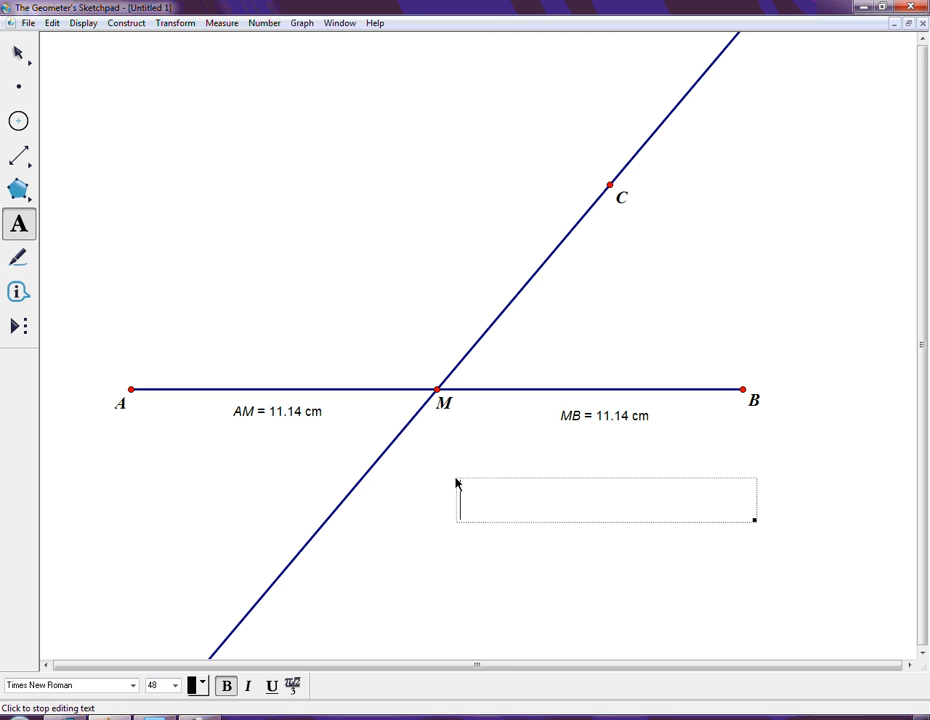
{"action": "left_click", "coordinate": [175, 685]}
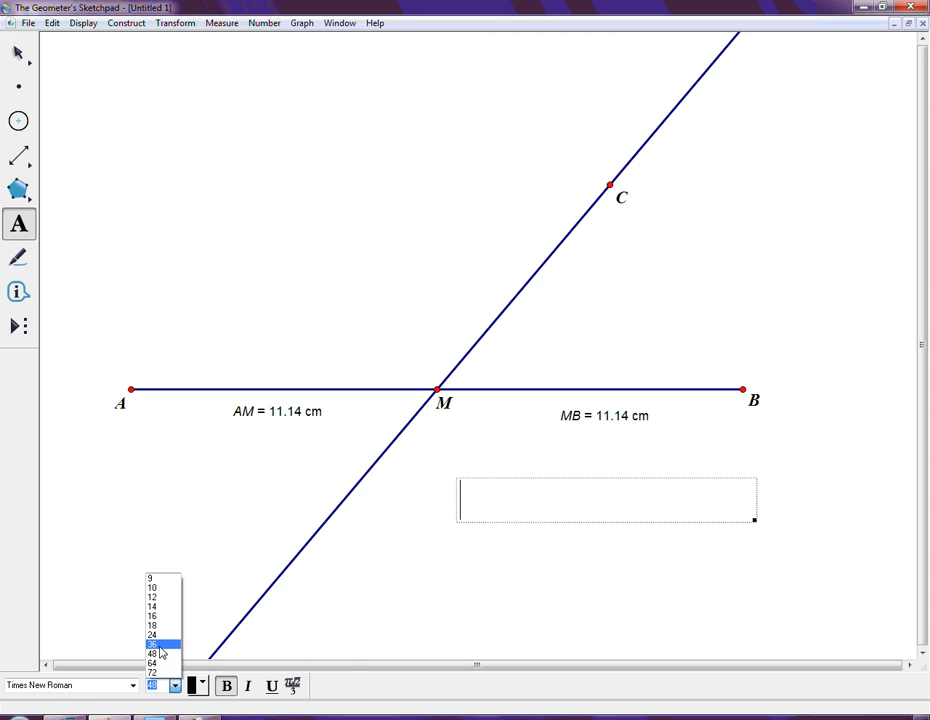
{"action": "left_click", "coordinate": [160, 644]}
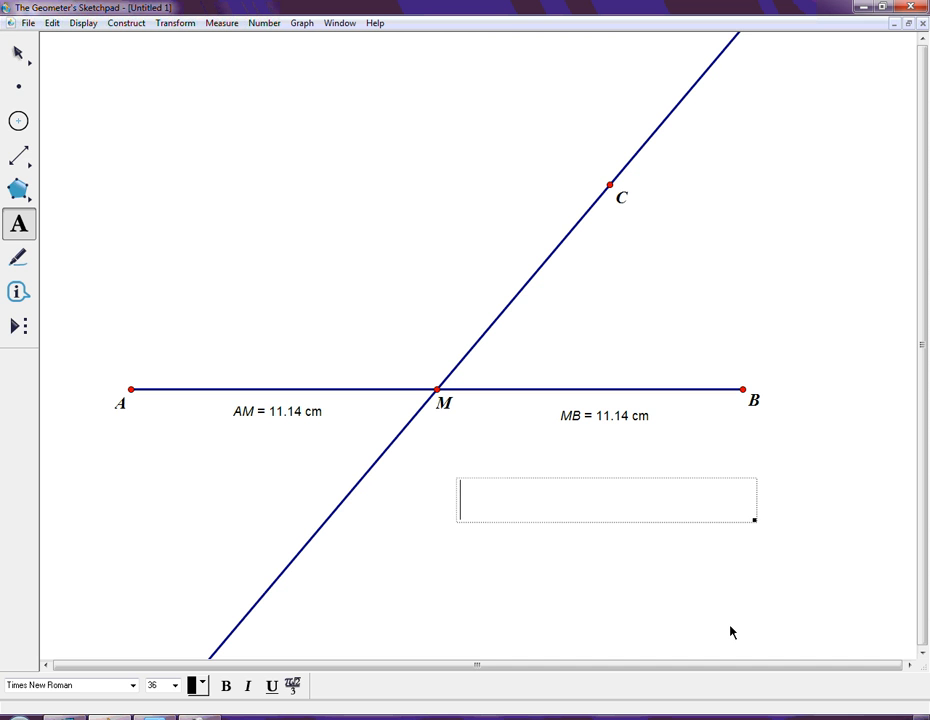
{"action": "type", "text": "M is the"}
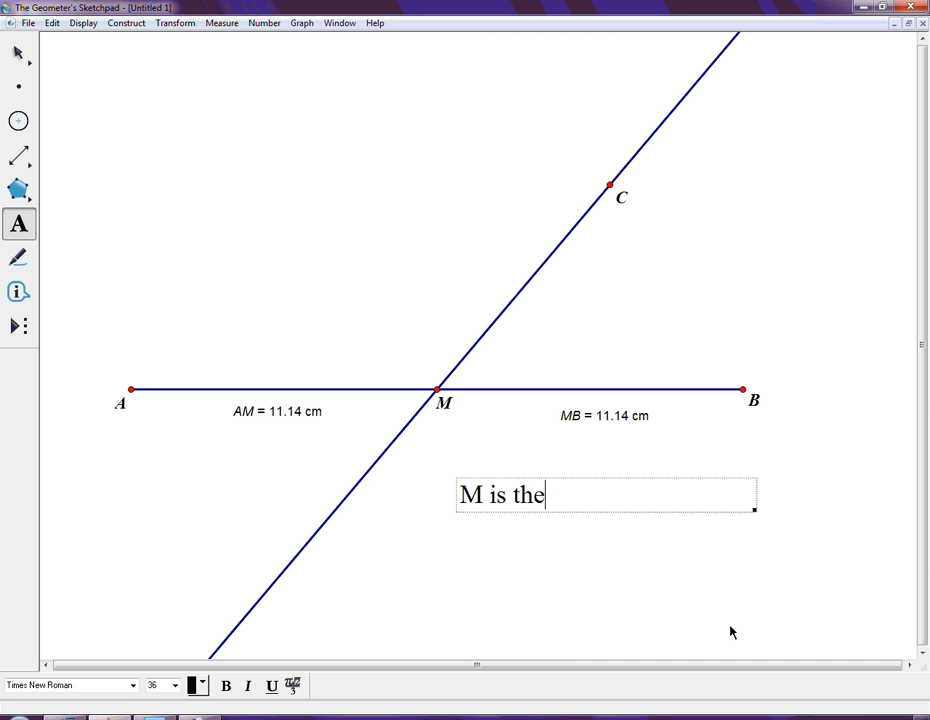
{"action": "type", "text": " mido"}
{"action": "key", "text": "BackSpace"}
{"action": "type", "text": "point of"}
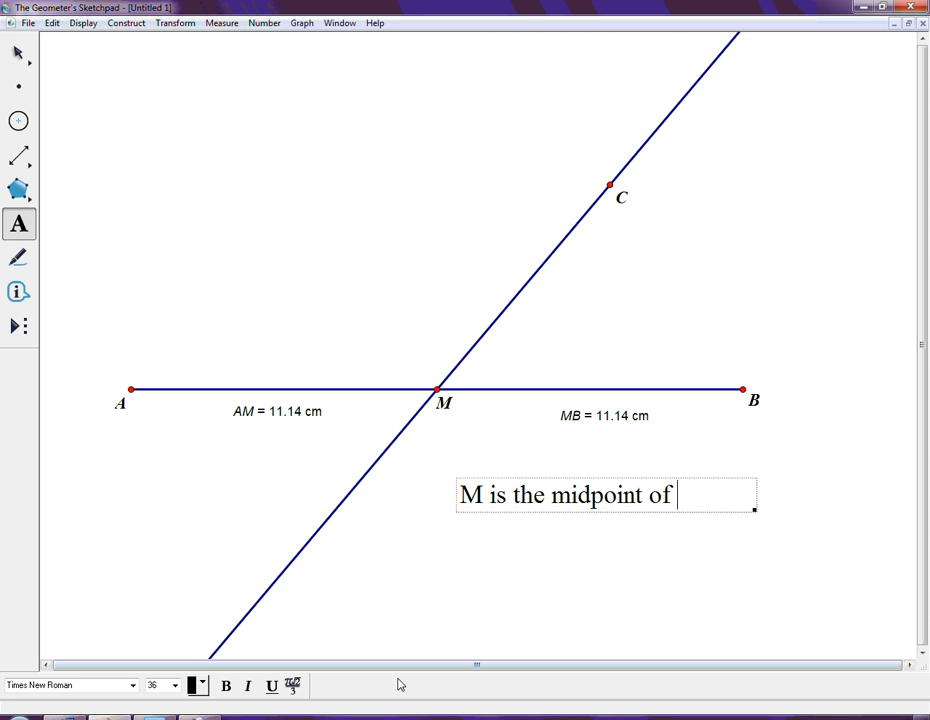
- Complete the midpoint caption with AB under a segment overbar, followed by a period
{"action": "left_click", "coordinate": [291, 688]}
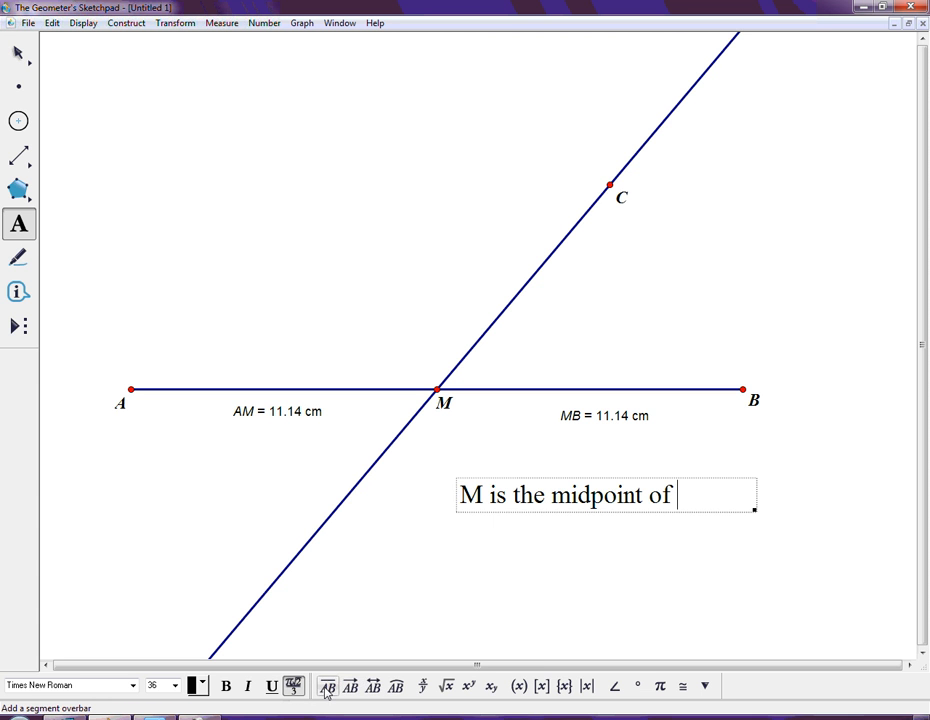
{"action": "left_click", "coordinate": [328, 687]}
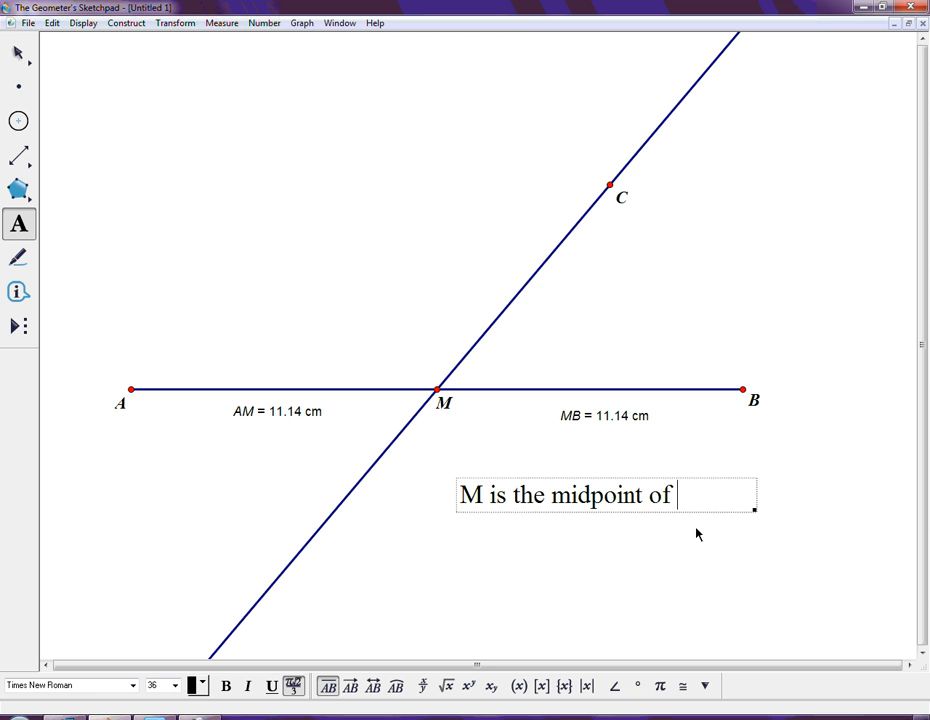
{"action": "type", "text": "AB"}
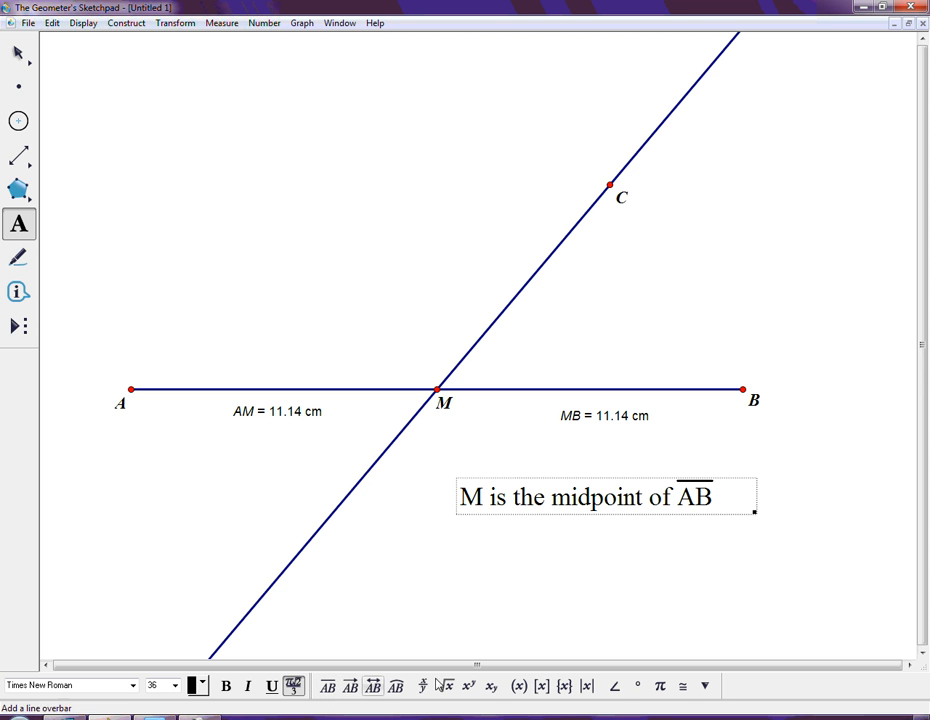
{"action": "type", "text": "."}
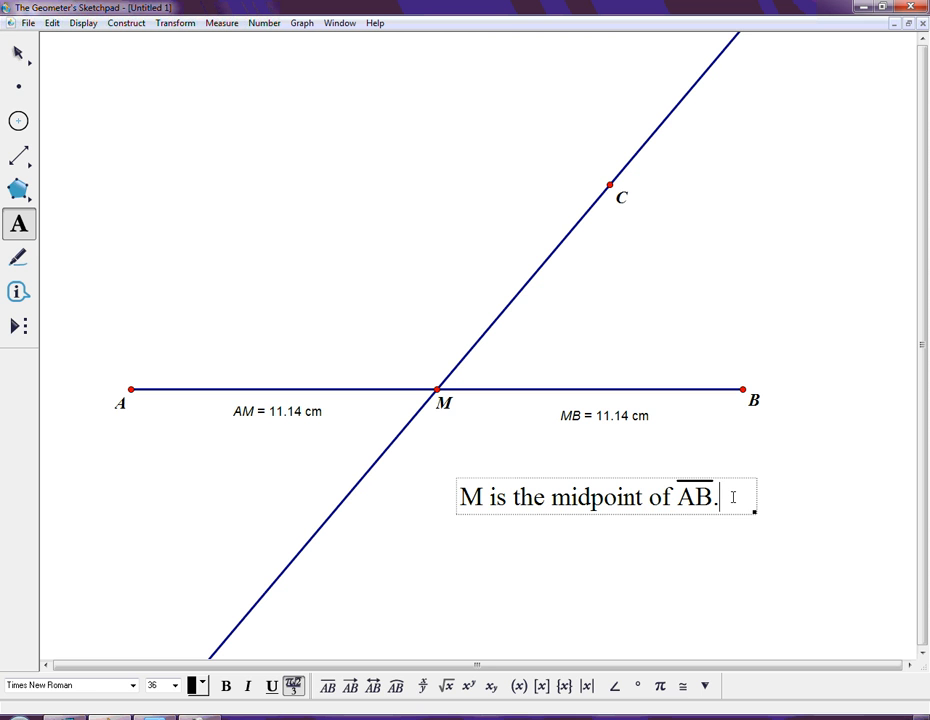
- Add a second caption below the first reading "CM is a segment bisector of", with a line overbar over CM, and continue onto a new line
{"action": "left_click", "coordinate": [465, 548]}
{"action": "left_click", "coordinate": [465, 548]}
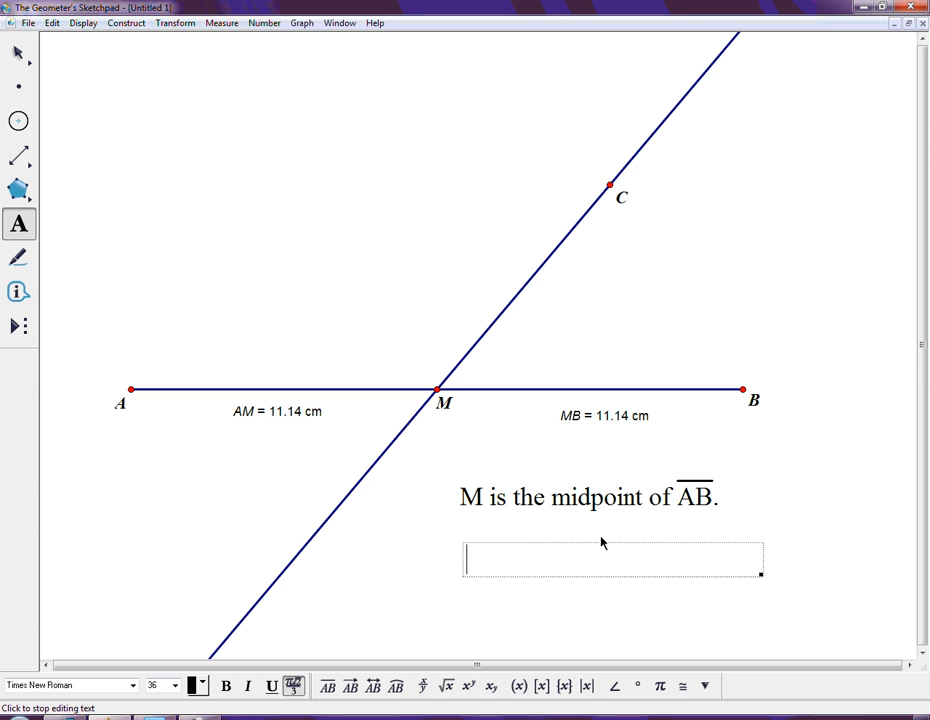
{"action": "left_click", "coordinate": [373, 690]}
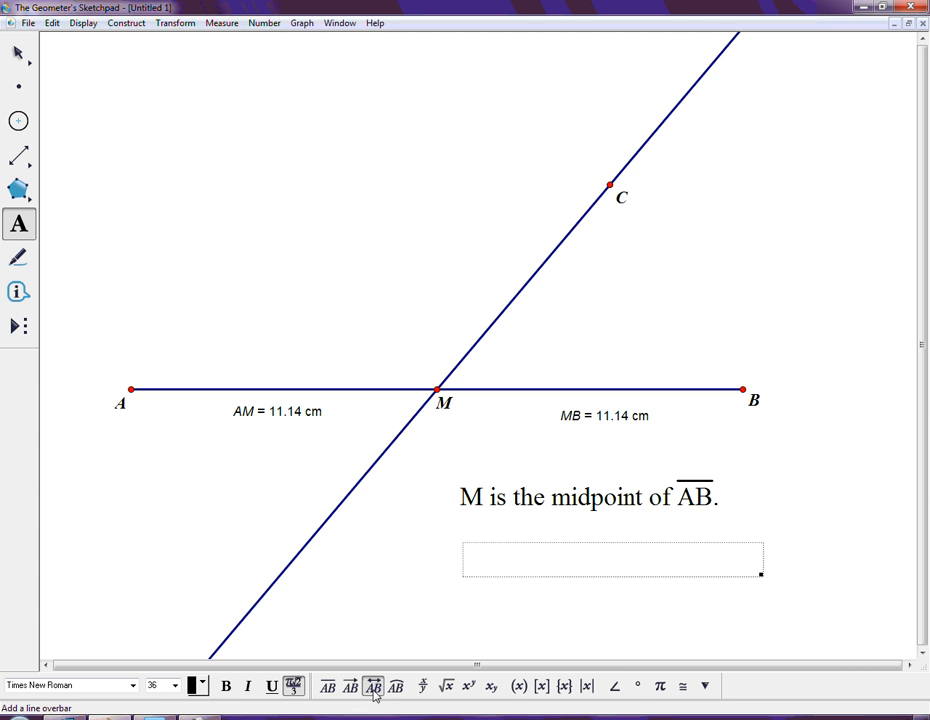
{"action": "type", "text": "CM"}
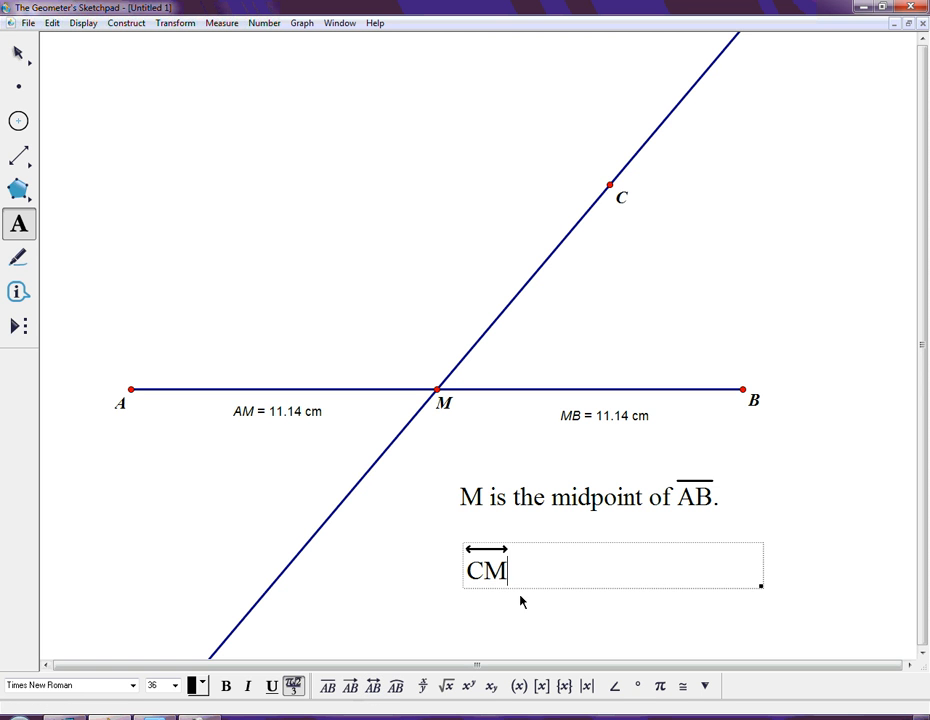
{"action": "type", "text": " is"}
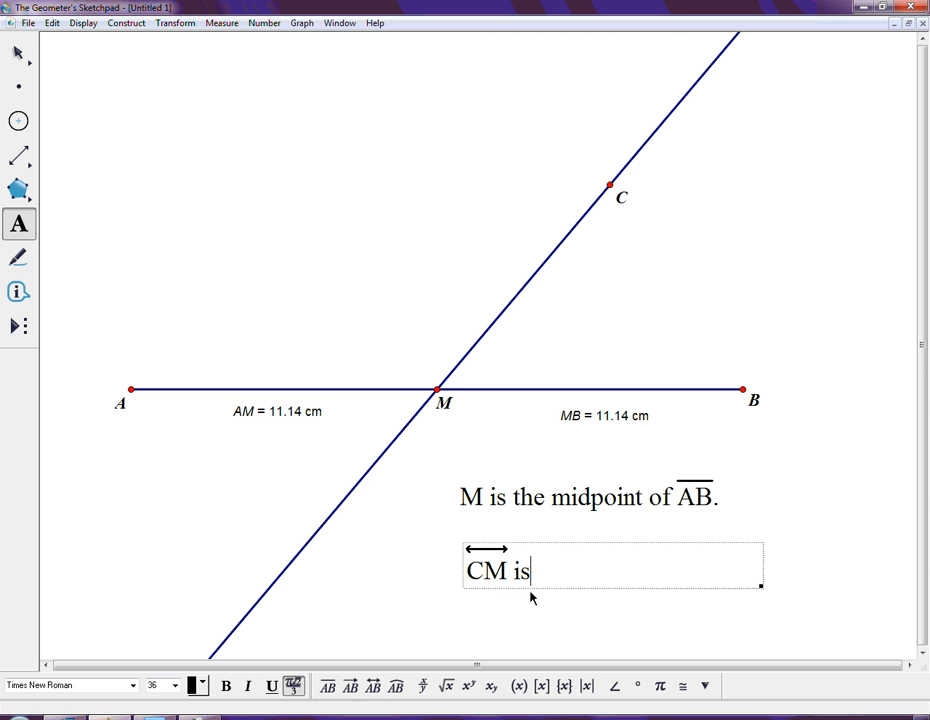
{"action": "type", "text": " a segmen"}
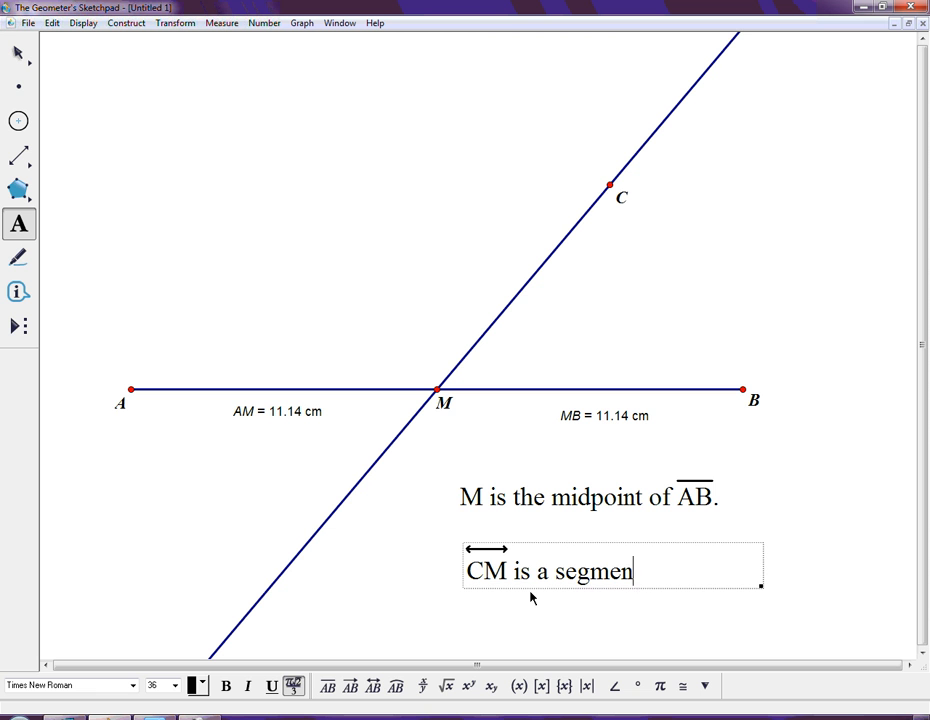
{"action": "type", "text": "t bisec"}
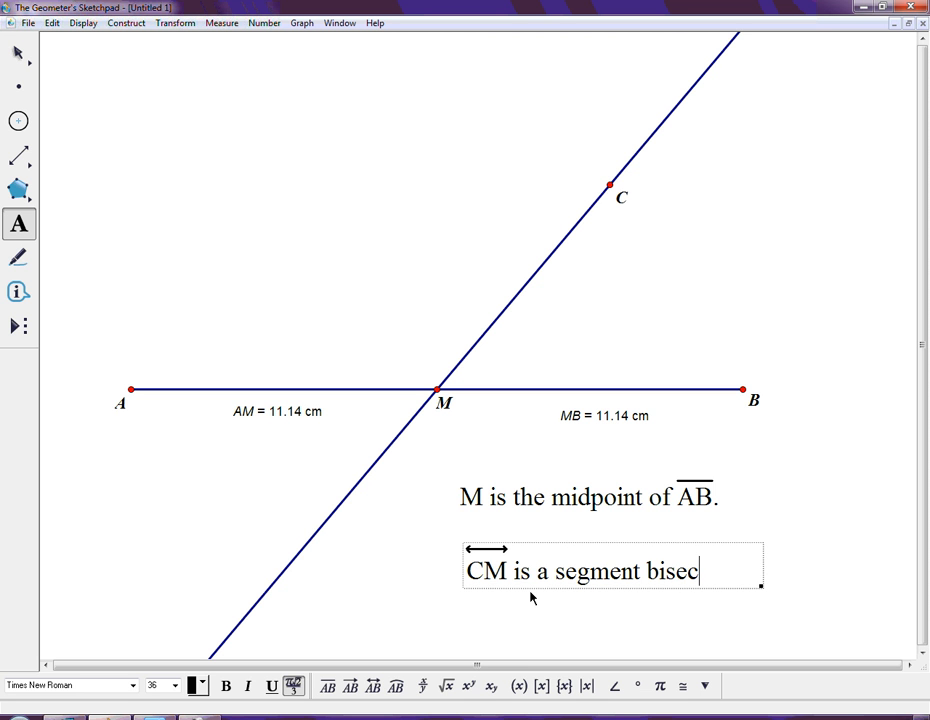
{"action": "type", "text": "tor of"}
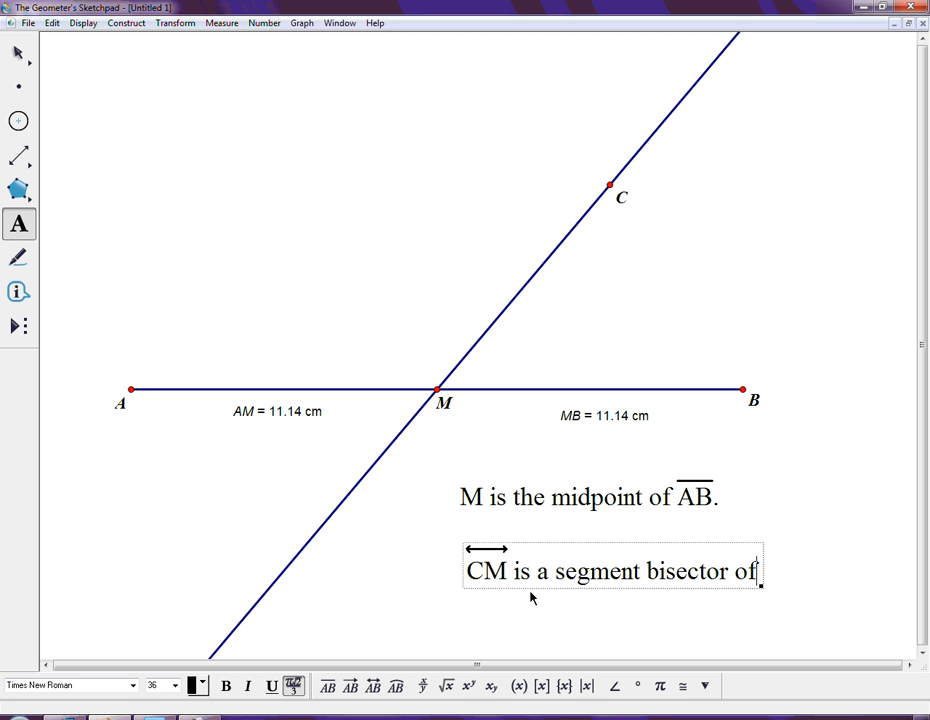
{"action": "key", "text": "Return"}
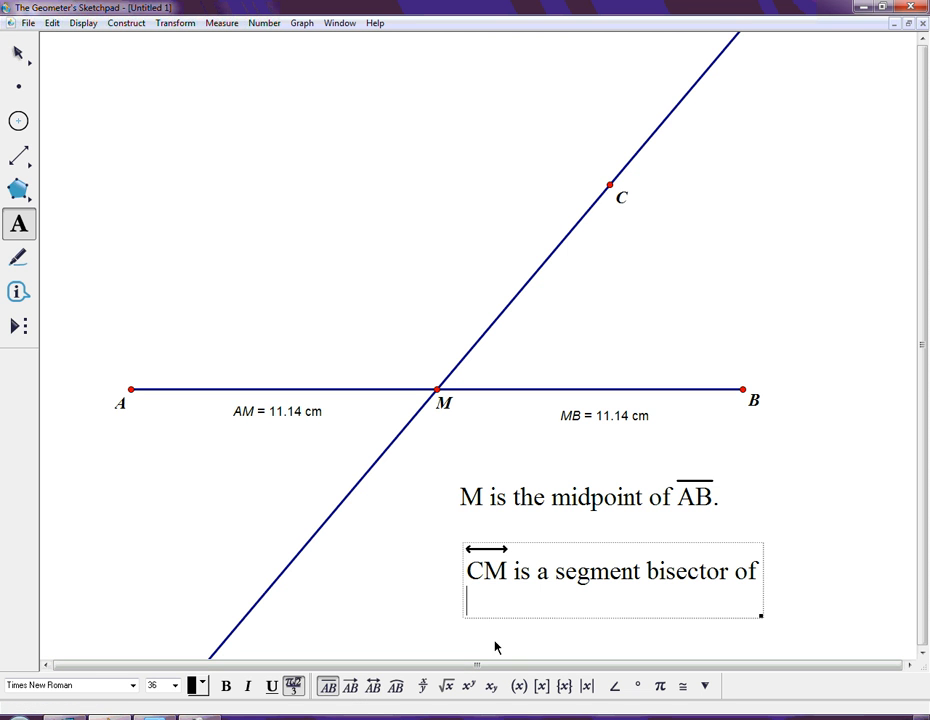
{"action": "type", "text": "A"}
{"action": "key", "text": "BackSpace"}
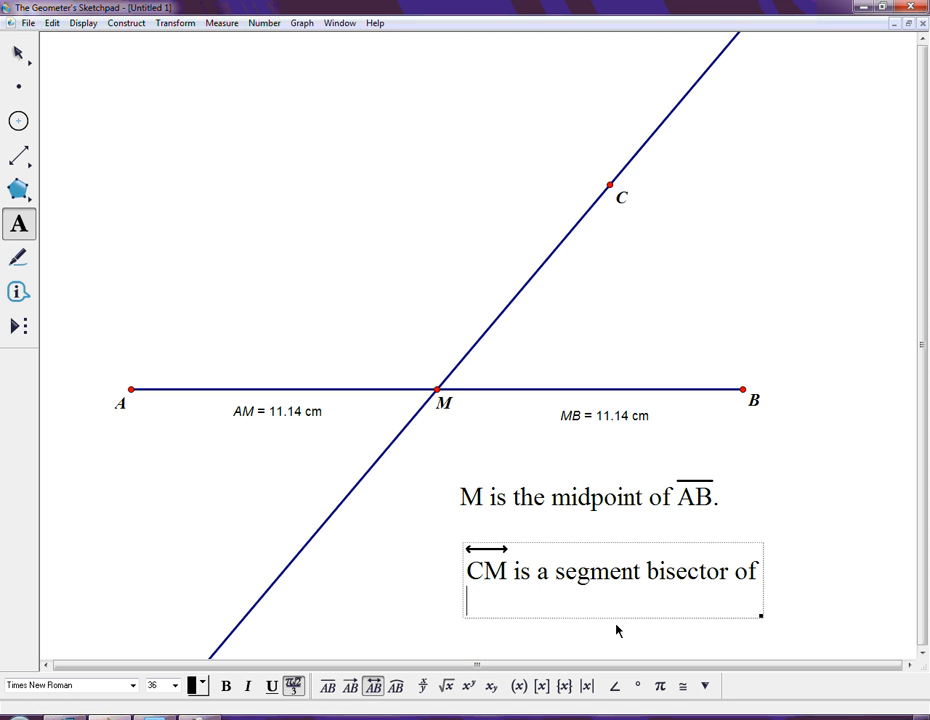
{"action": "type", "text": "A"}
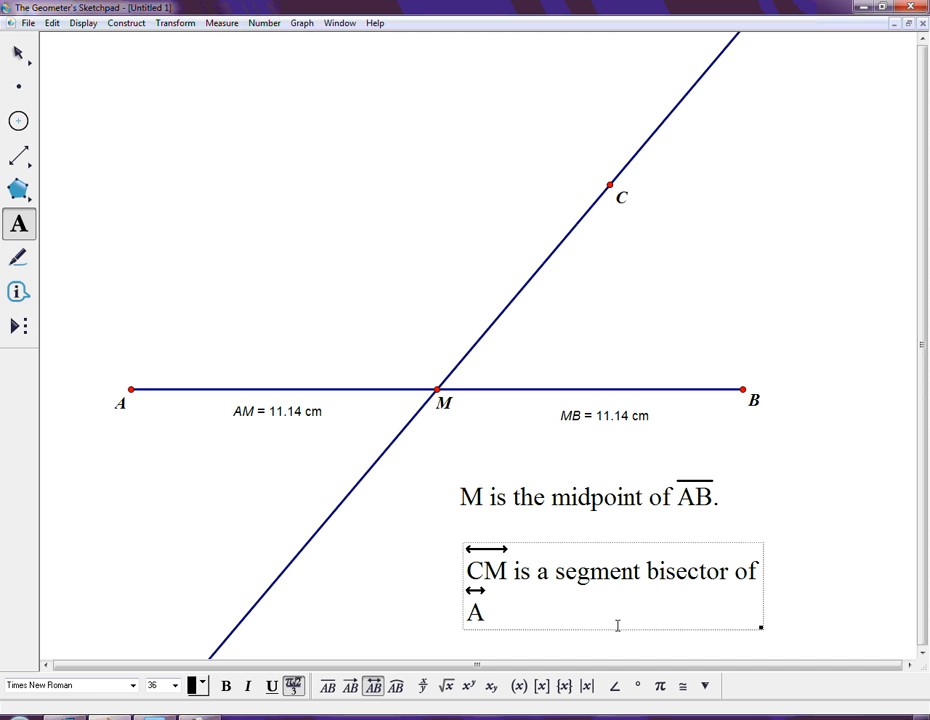
{"action": "key", "text": "BackSpace"}
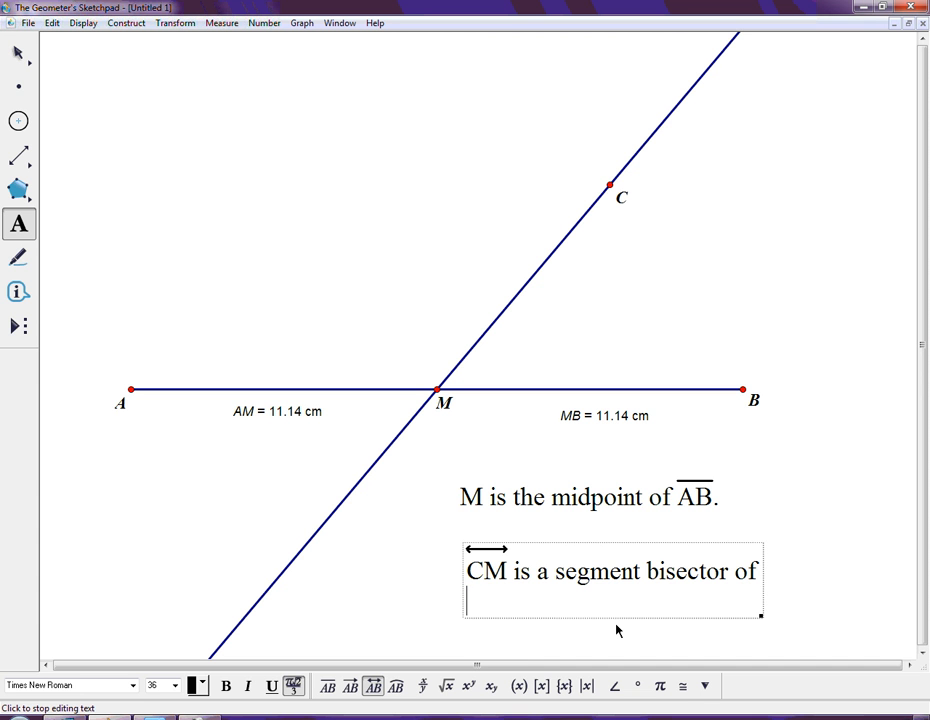
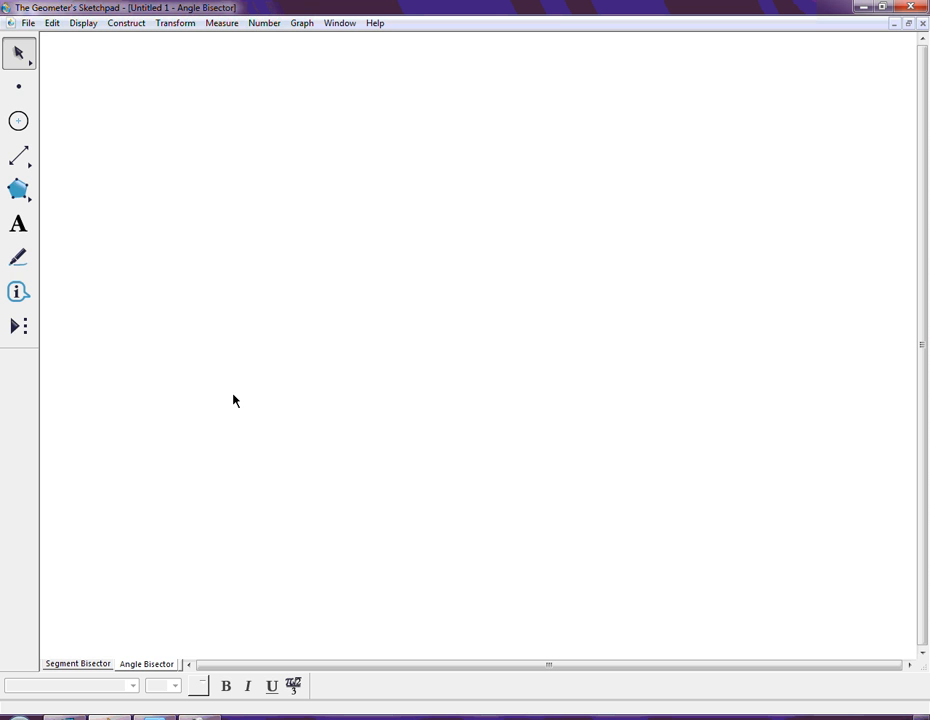
- On the Angle Bisector page, draw two rays from a common endpoint, one horizontal to the right and one slanting up to the left
{"action": "left_click", "coordinate": [27, 166]}
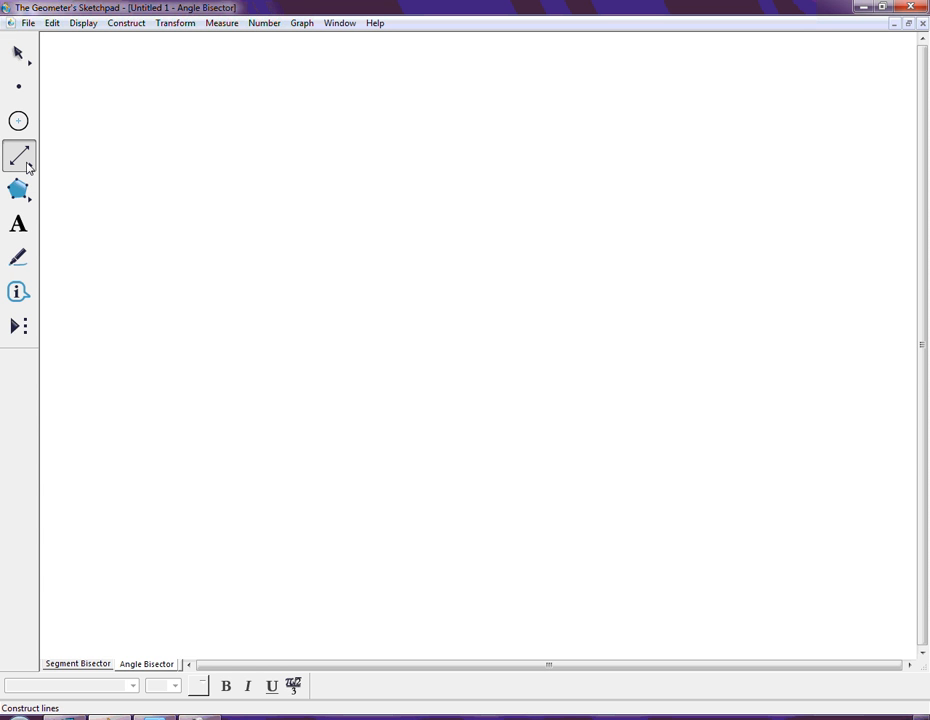
{"action": "left_click", "coordinate": [30, 168]}
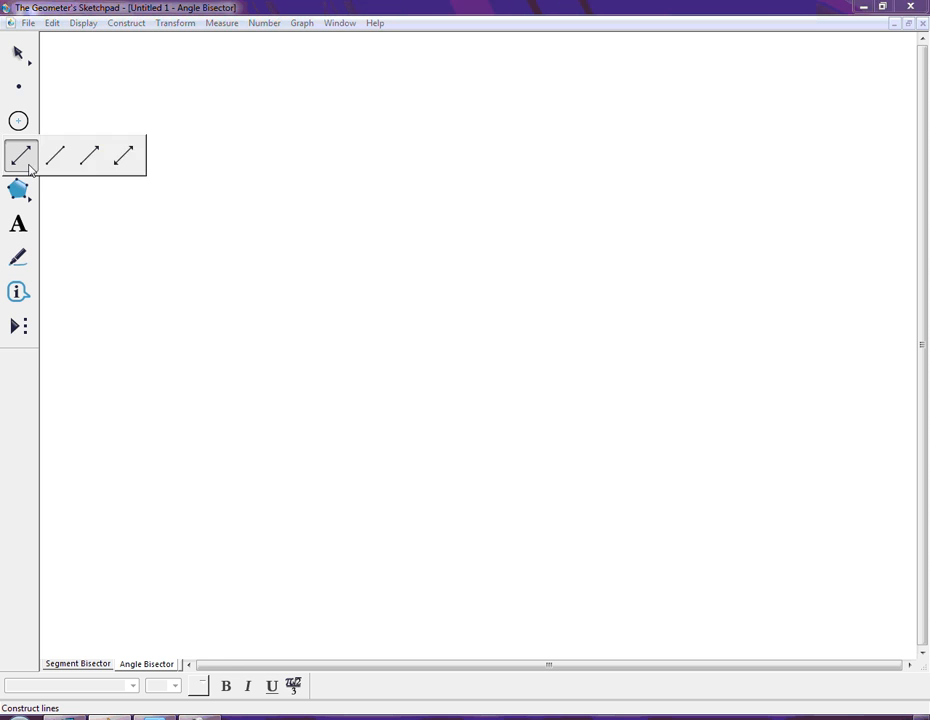
{"action": "left_click", "coordinate": [30, 168]}
{"action": "left_click", "coordinate": [30, 168]}
{"action": "left_click_drag", "start_coordinate": [34, 168], "coordinate": [91, 167]}
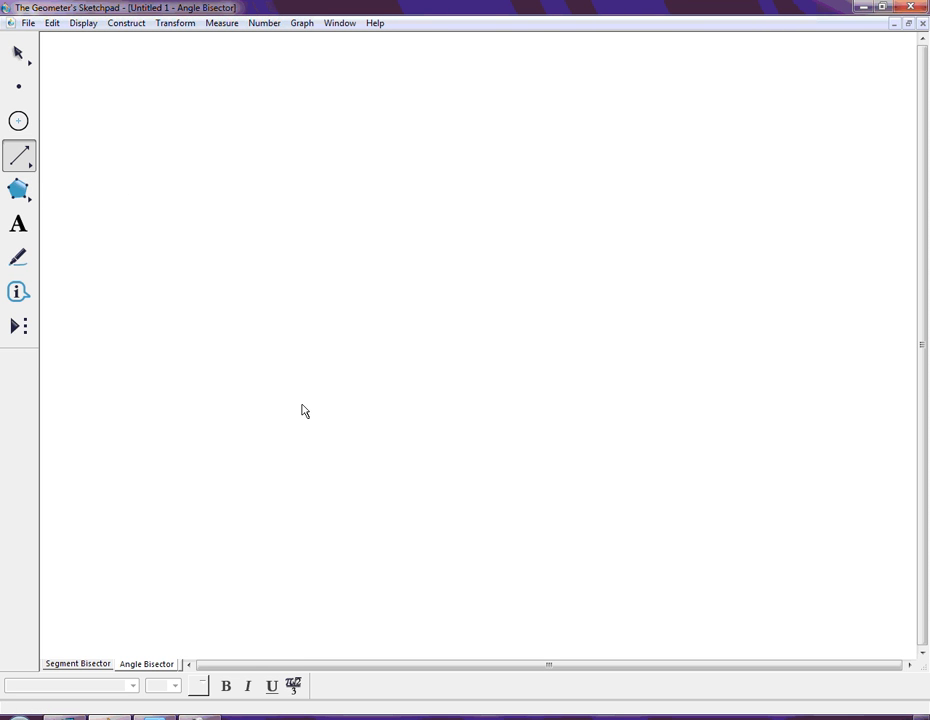
{"action": "left_click_drag", "start_coordinate": [282, 373], "coordinate": [646, 378]}
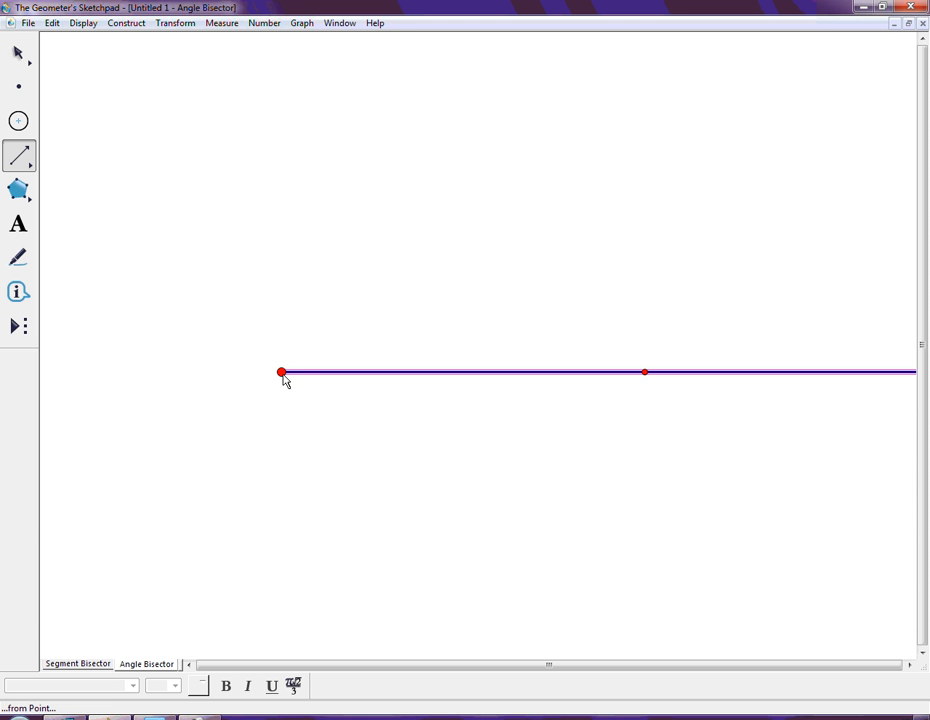
{"action": "left_click_drag", "start_coordinate": [283, 375], "coordinate": [102, 124]}
{"action": "left_click", "coordinate": [19, 53]}
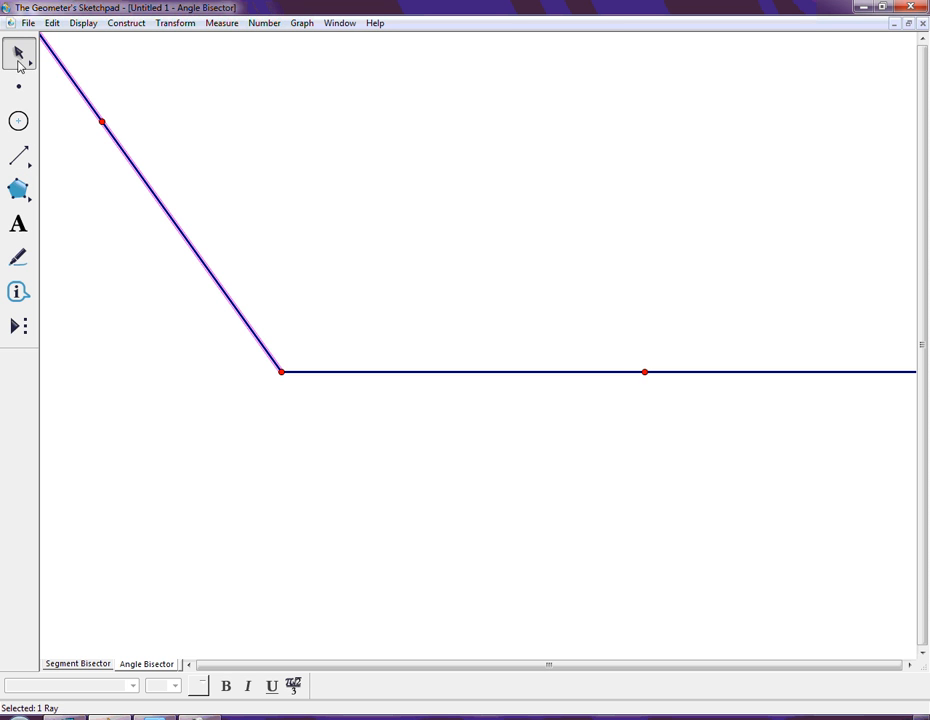
- Label the slanted ray's point A, the vertex B and the horizontal ray's point C, shift label A below its ray, and clear the selection
{"action": "left_click", "coordinate": [19, 225]}
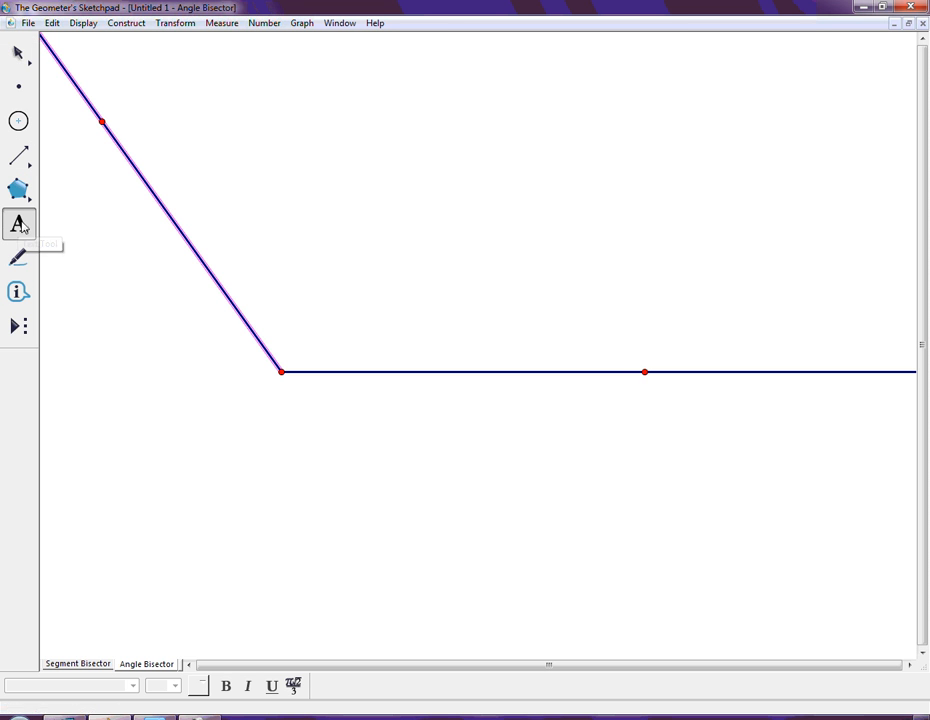
{"action": "left_click", "coordinate": [101, 123]}
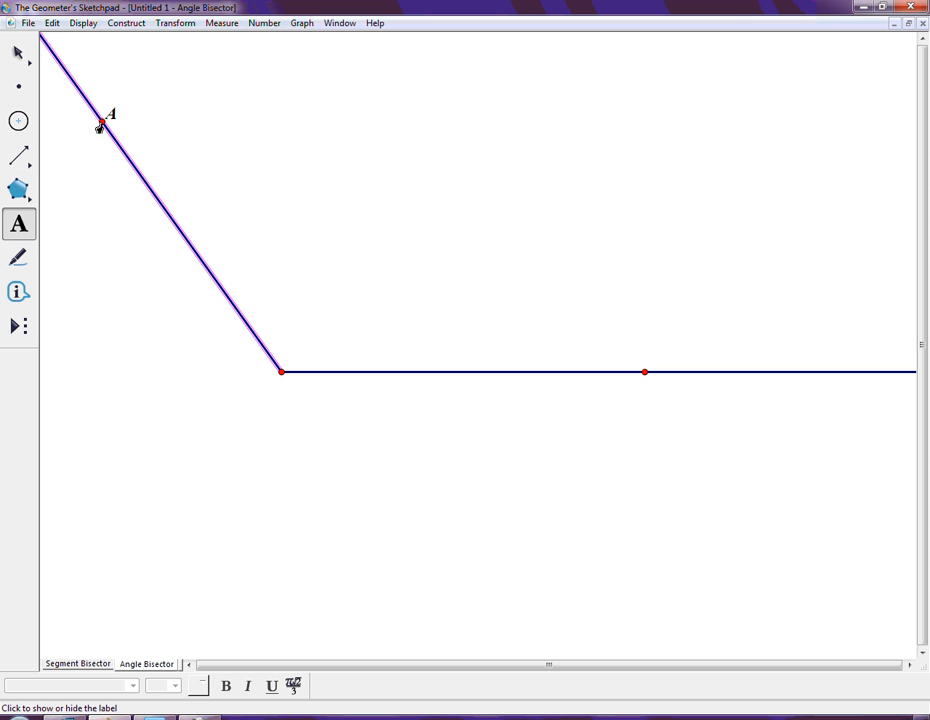
{"action": "left_click", "coordinate": [281, 373]}
{"action": "left_click", "coordinate": [641, 379]}
{"action": "left_click_drag", "start_coordinate": [108, 118], "coordinate": [71, 154]}
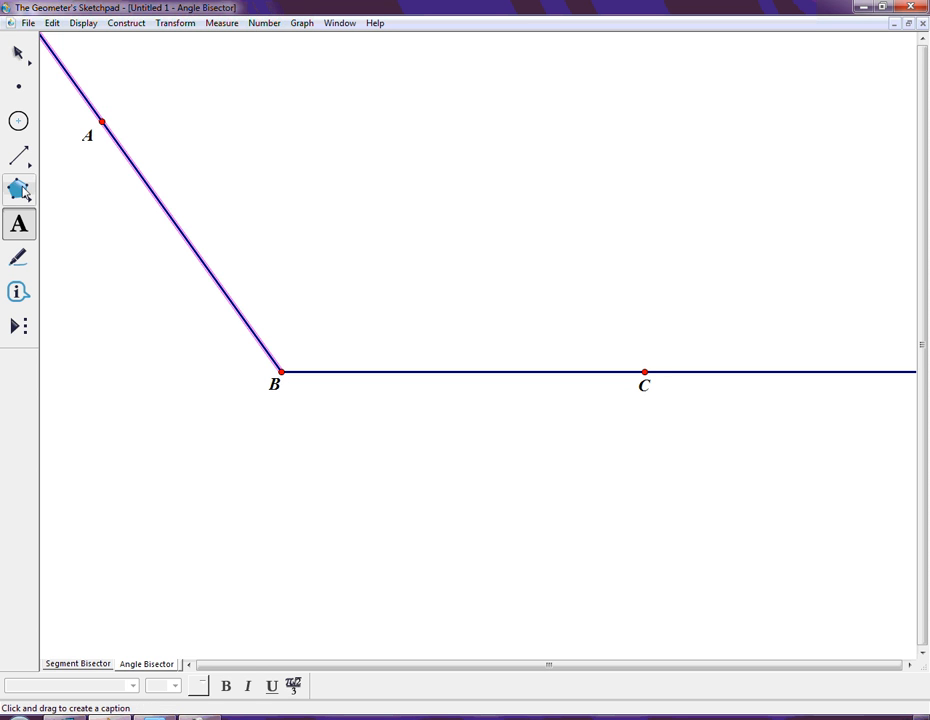
{"action": "left_click", "coordinate": [18, 53]}
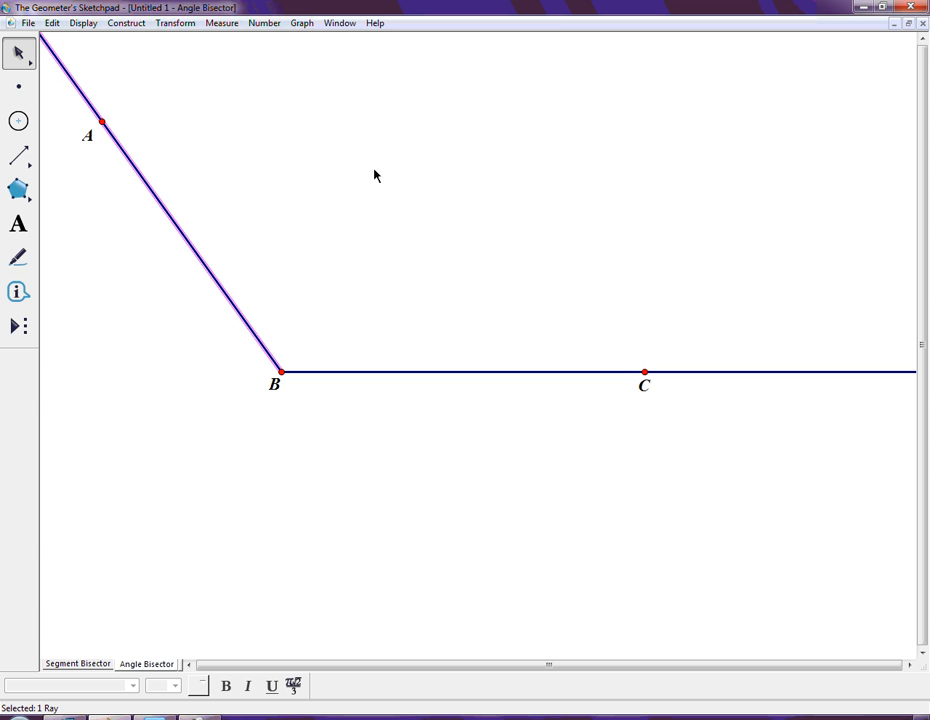
{"action": "left_click", "coordinate": [412, 145]}
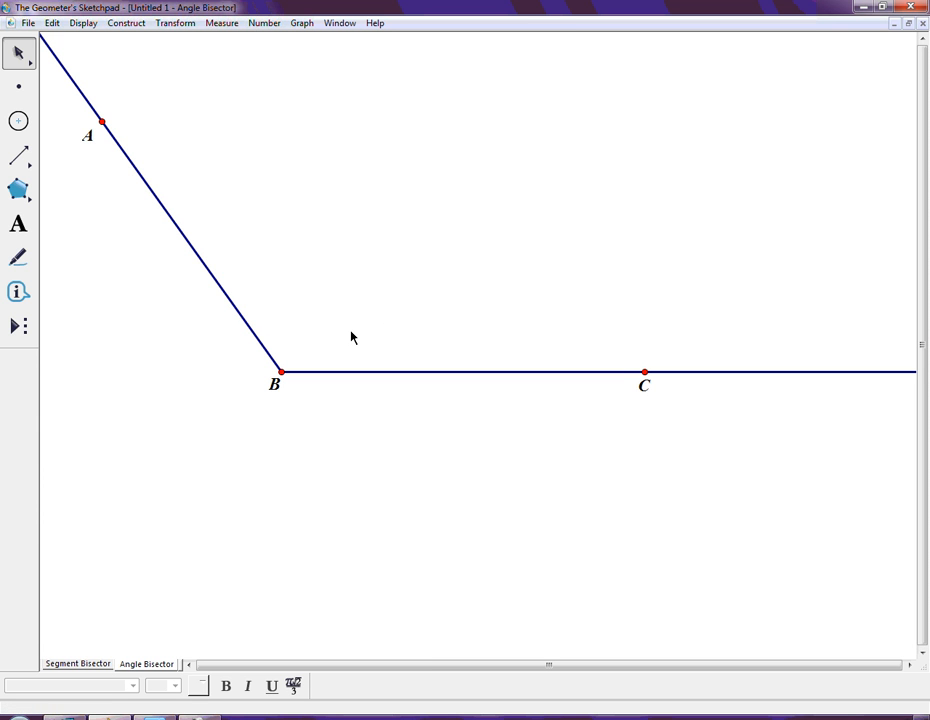
{"action": "left_click", "coordinate": [104, 121]}
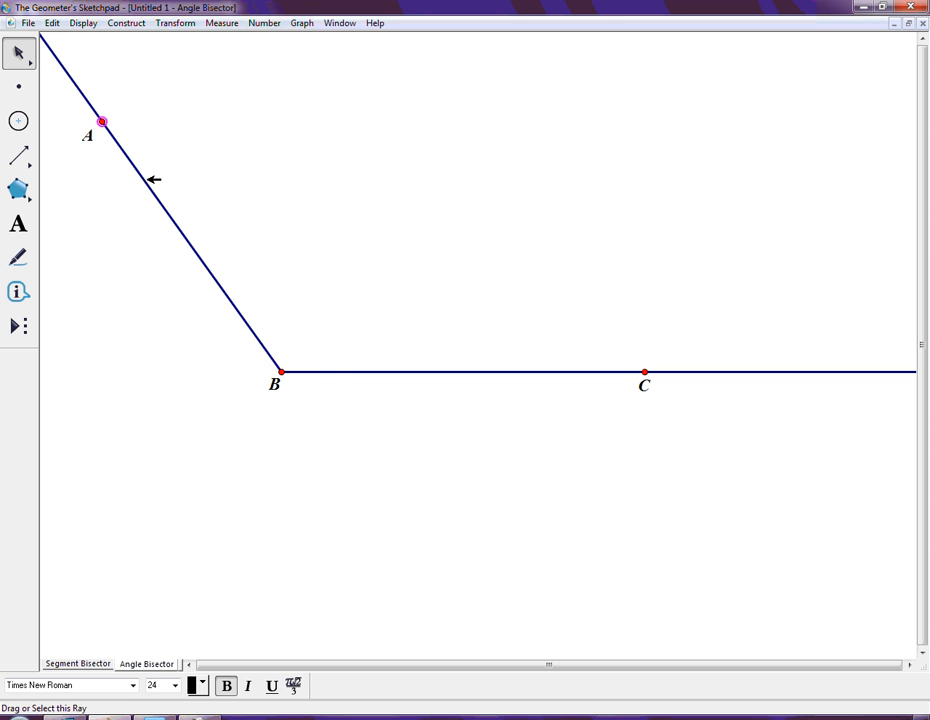
{"action": "left_click", "coordinate": [293, 372]}
{"action": "left_click", "coordinate": [301, 324]}
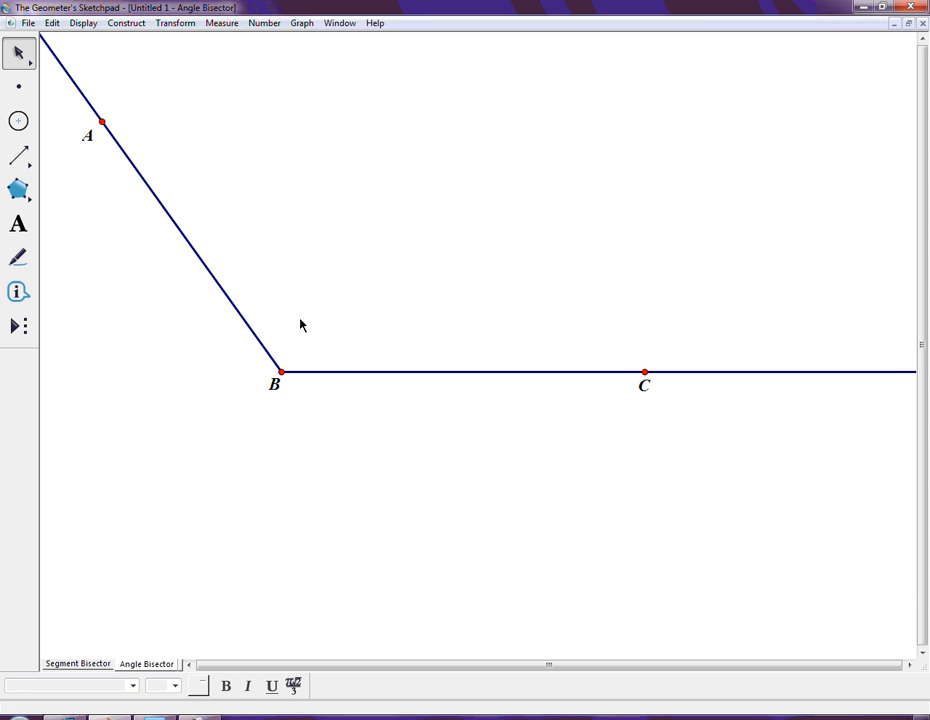
- Construct the angle bisector of angle ABC through points A, B and C
{"action": "left_click", "coordinate": [104, 121]}
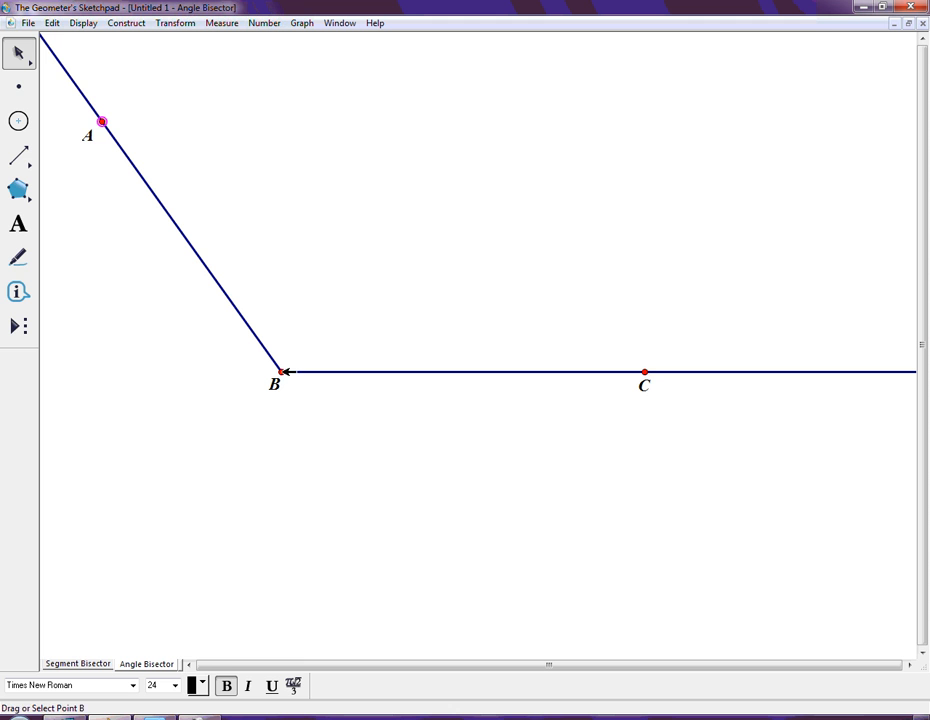
{"action": "left_click", "coordinate": [282, 372]}
{"action": "left_click", "coordinate": [645, 372]}
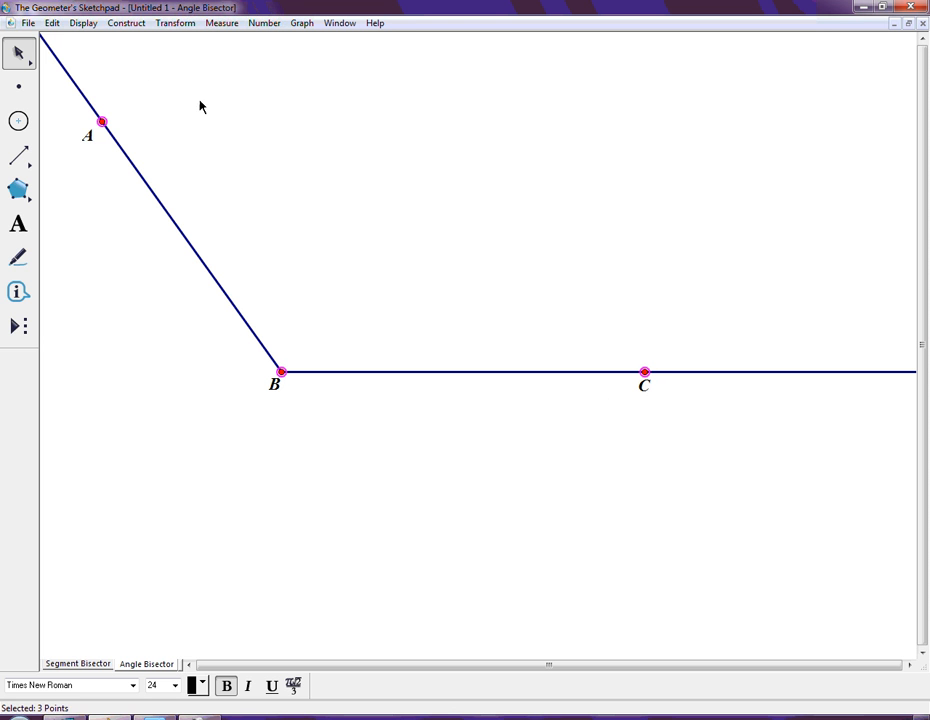
{"action": "left_click", "coordinate": [127, 23]}
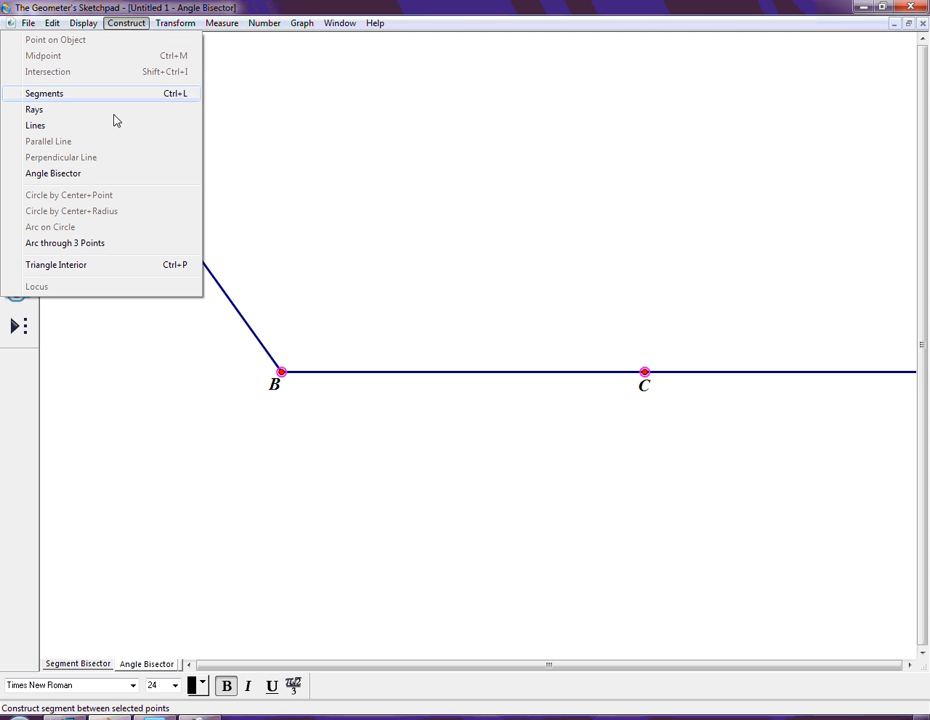
{"action": "left_click", "coordinate": [103, 178]}
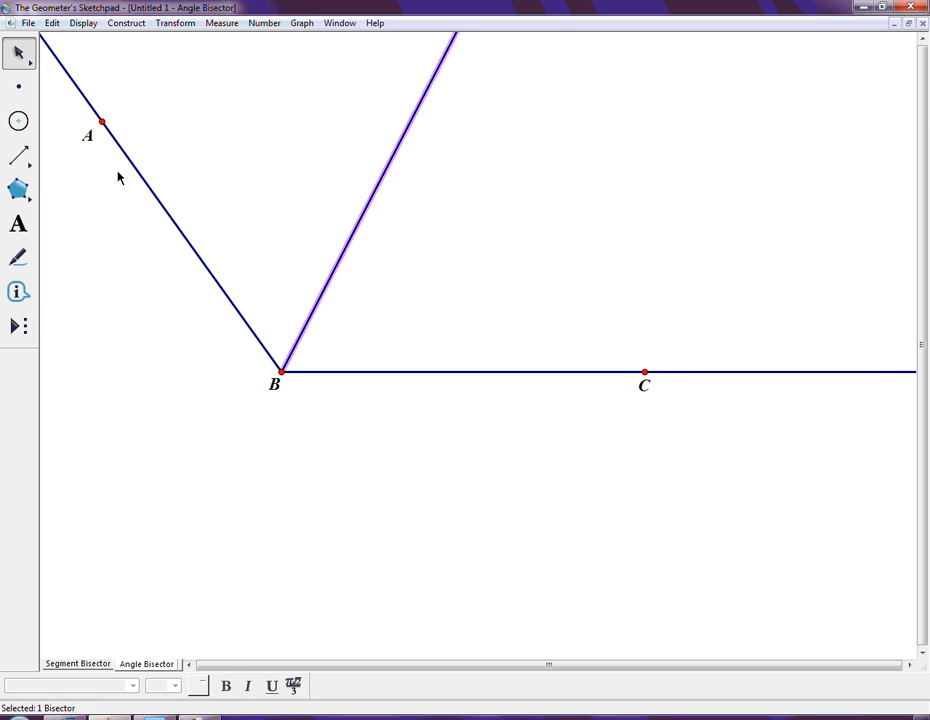
- Place a point on the upper part of the bisector, label it D with the label just below and beside the point, and clear the selection
{"action": "left_click", "coordinate": [20, 88]}
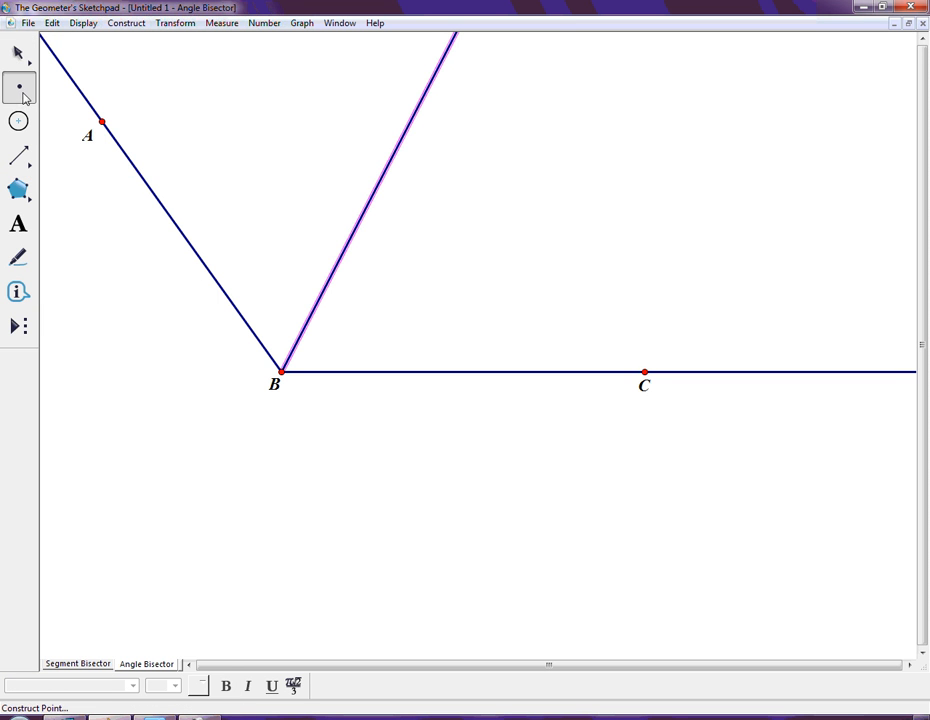
{"action": "left_click", "coordinate": [403, 134]}
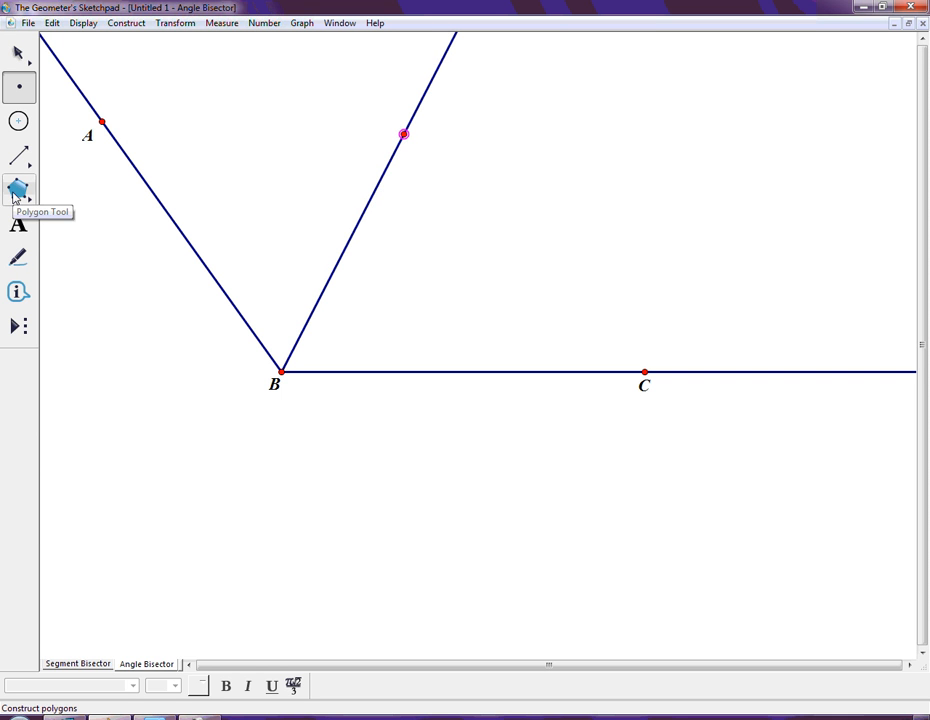
{"action": "left_click", "coordinate": [19, 225]}
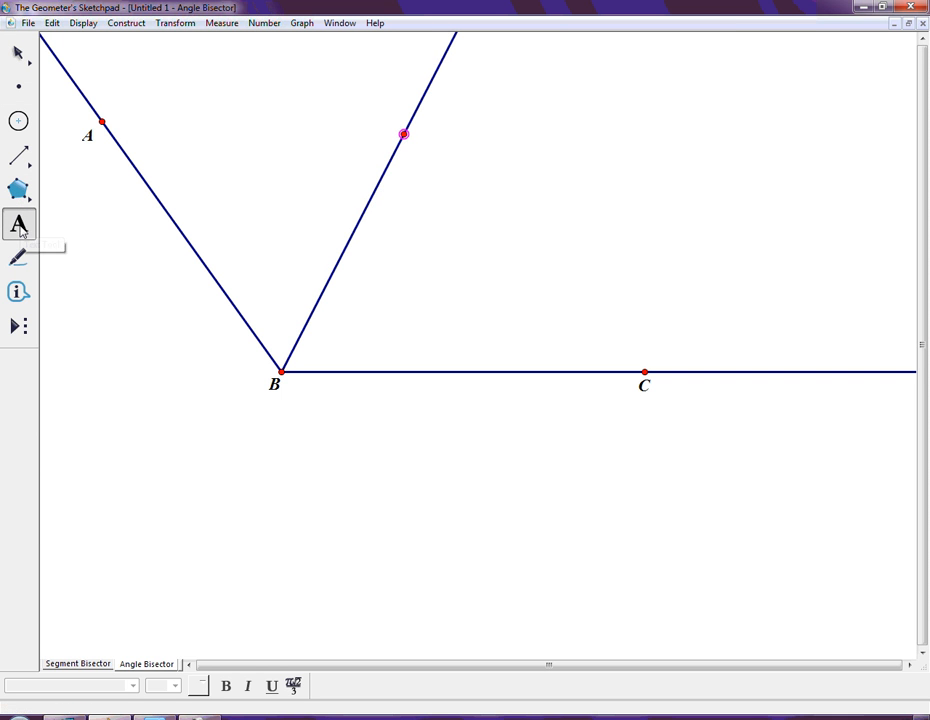
{"action": "left_click", "coordinate": [404, 138]}
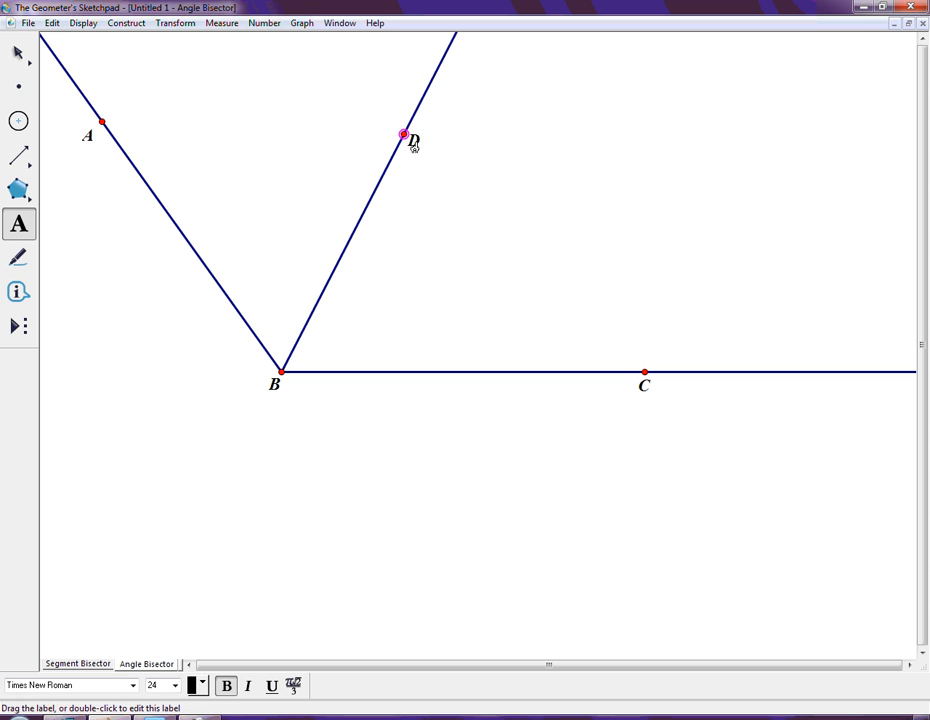
{"action": "left_click", "coordinate": [19, 52]}
{"action": "left_click", "coordinate": [545, 223]}
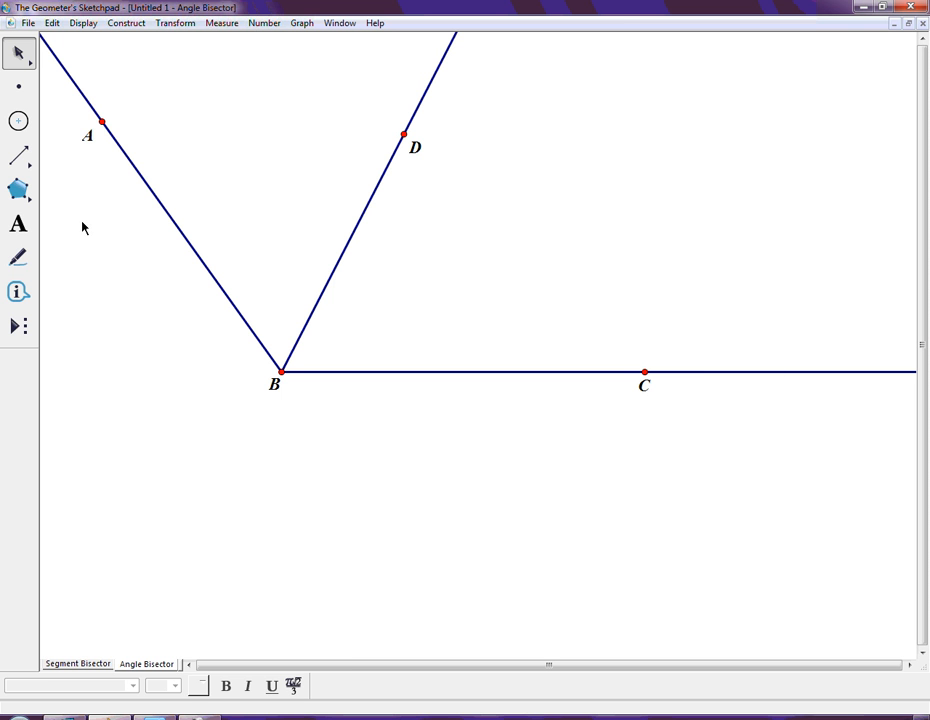
- Measure angle ABD, place the measurement between ray BA and the bisector, and clear the selection
{"action": "left_click", "coordinate": [103, 121]}
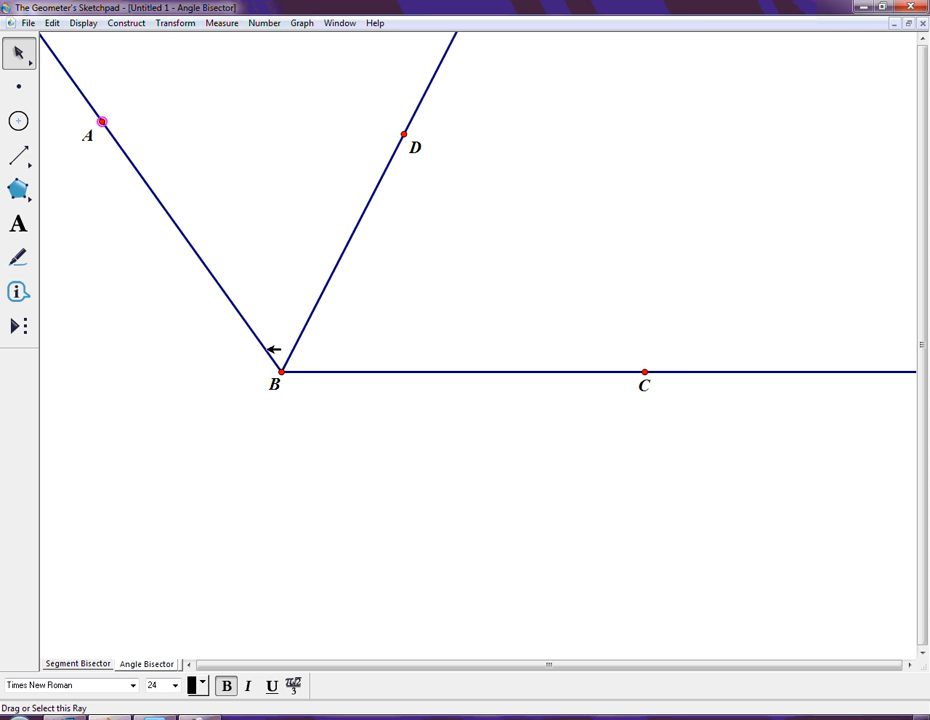
{"action": "left_click", "coordinate": [281, 372]}
{"action": "left_click", "coordinate": [404, 134]}
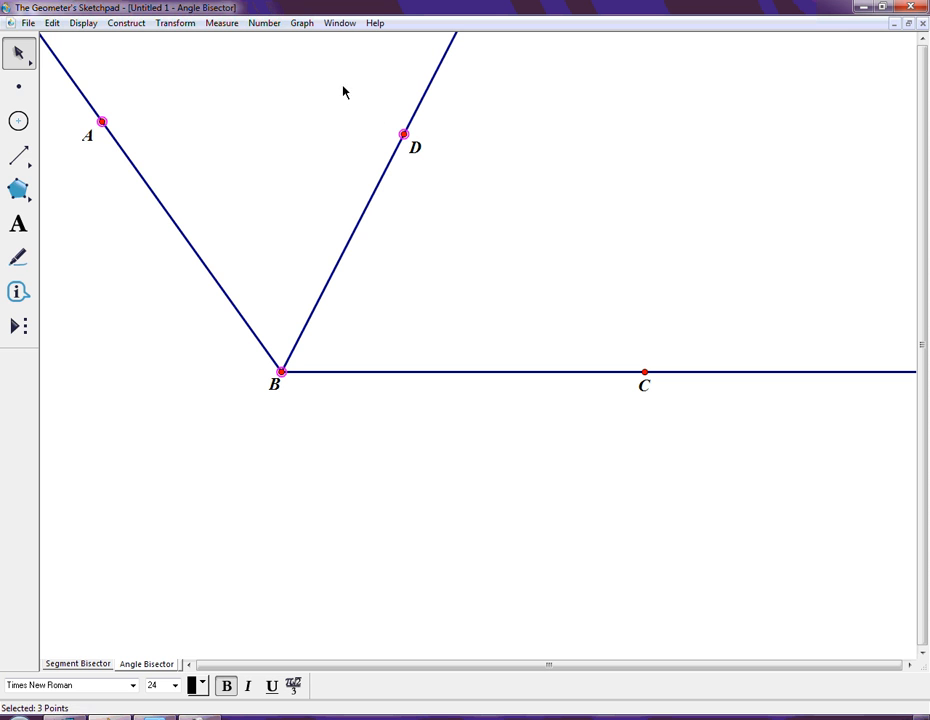
{"action": "left_click", "coordinate": [222, 23]}
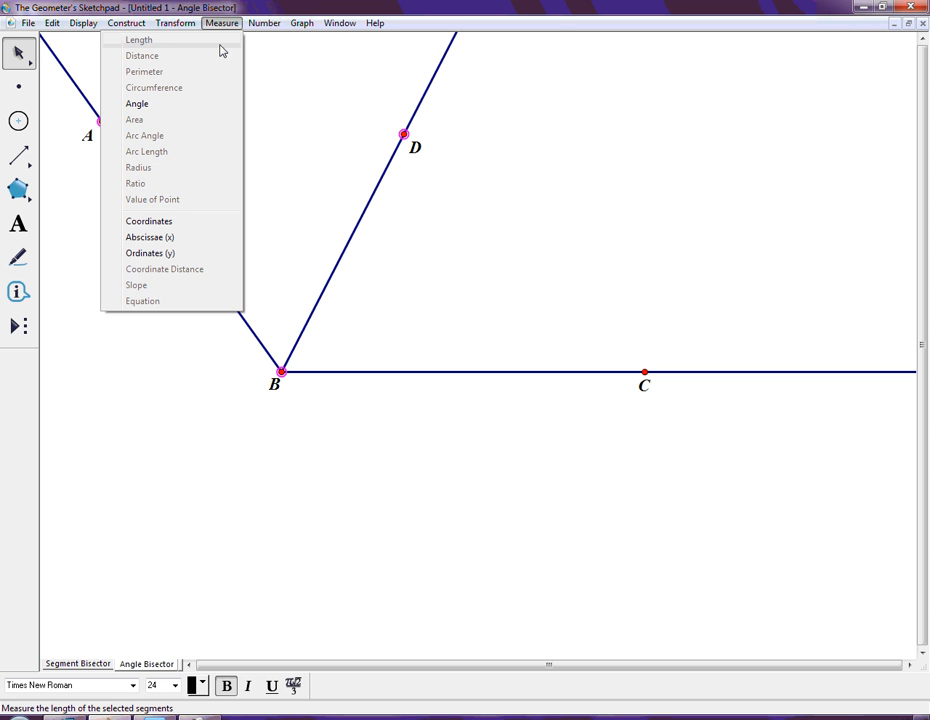
{"action": "left_click", "coordinate": [197, 108]}
{"action": "left_click_drag", "start_coordinate": [153, 45], "coordinate": [318, 218]}
{"action": "left_click", "coordinate": [455, 219]}
- Measure angle DBC, place the measurement between the bisector and ray BC, and clear the selection
{"action": "left_click", "coordinate": [404, 134]}
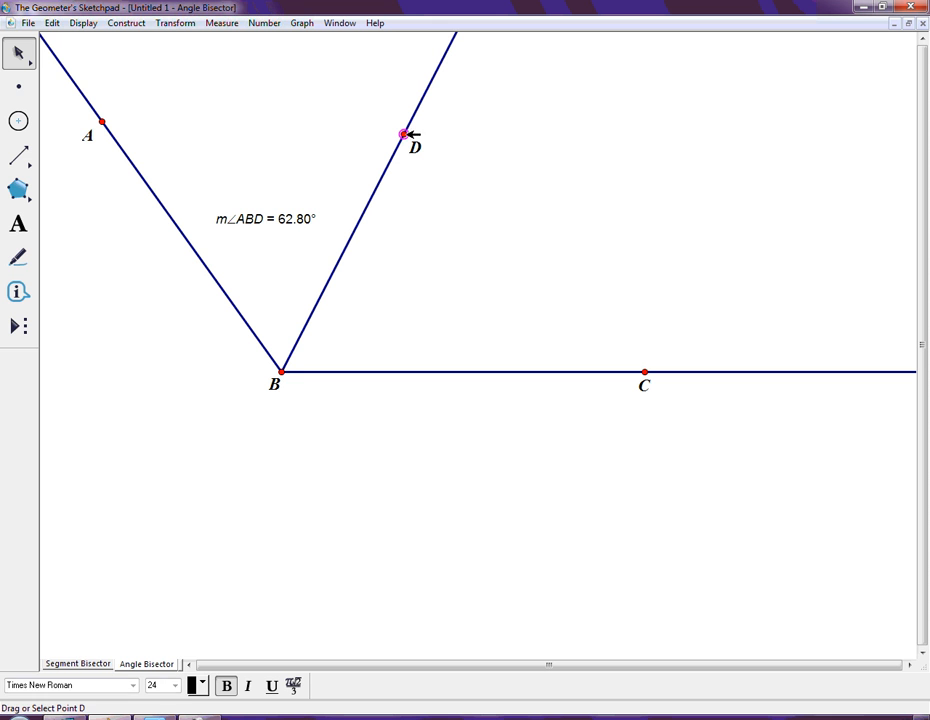
{"action": "left_click", "coordinate": [283, 371]}
{"action": "left_click", "coordinate": [645, 372]}
{"action": "left_click", "coordinate": [230, 24]}
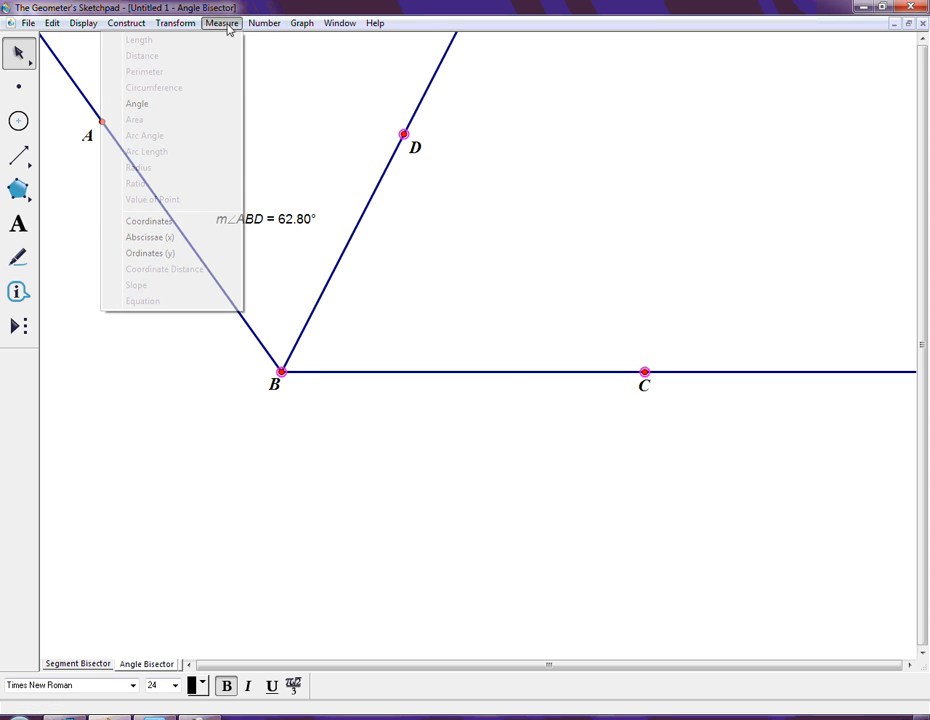
{"action": "left_click", "coordinate": [204, 104]}
{"action": "left_click_drag", "start_coordinate": [280, 237], "coordinate": [429, 312]}
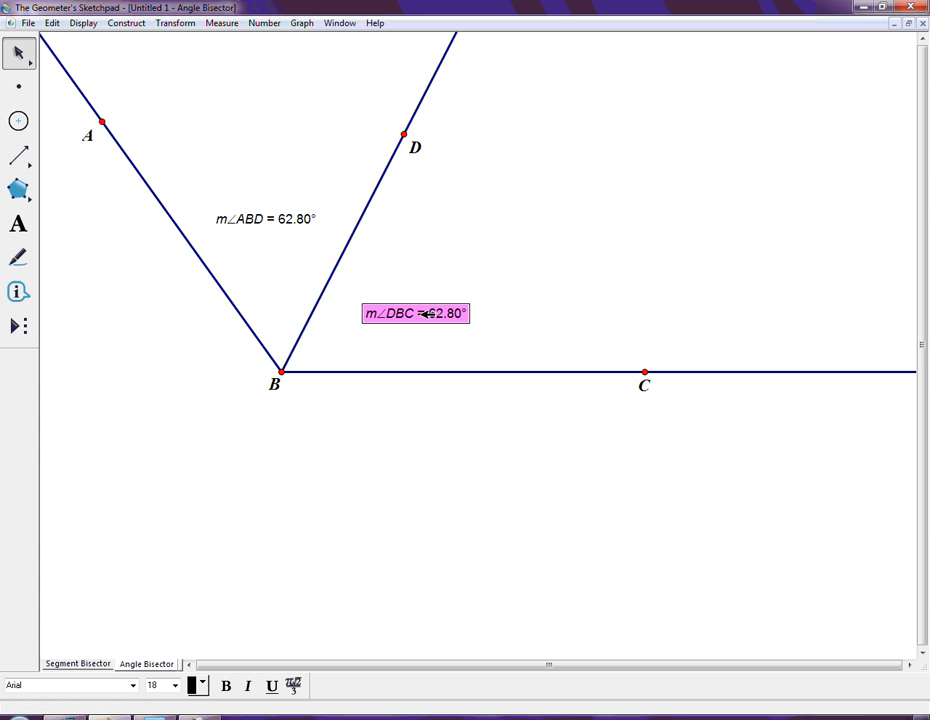
{"action": "left_click", "coordinate": [466, 441]}
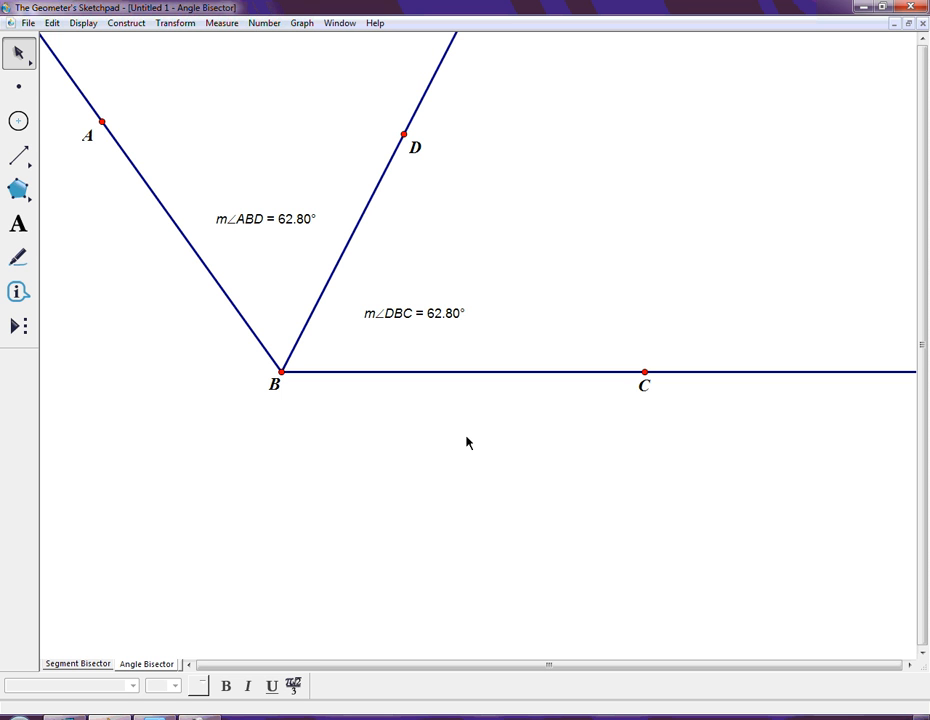
- Start a caption below ray BC in 36-point non-bold text and enter BD under a ray overbar
{"action": "left_click", "coordinate": [18, 224]}
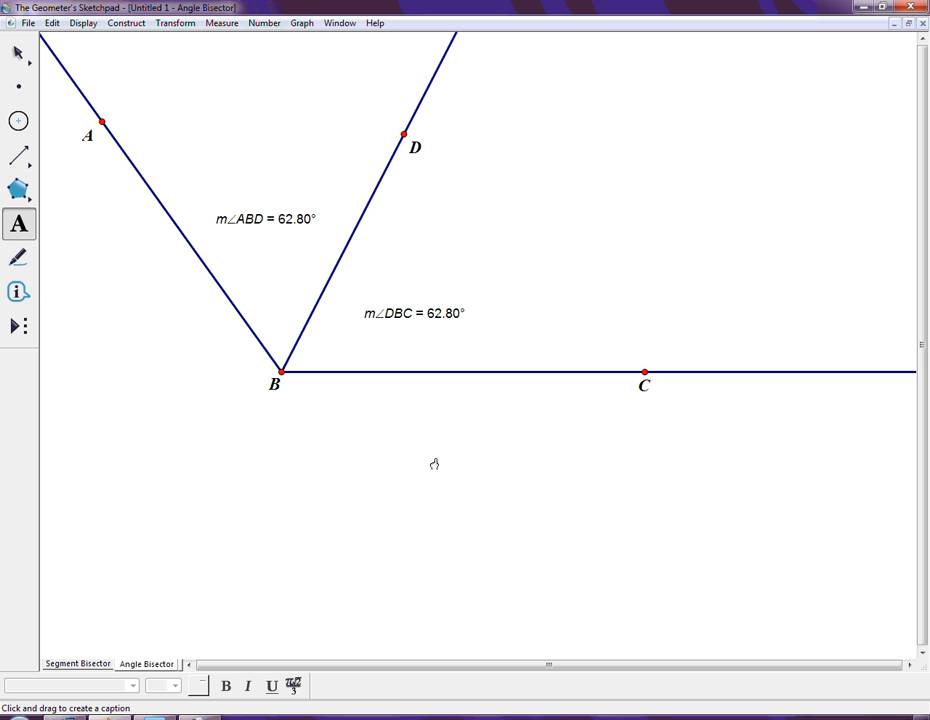
{"action": "left_click_drag", "start_coordinate": [434, 460], "coordinate": [734, 501]}
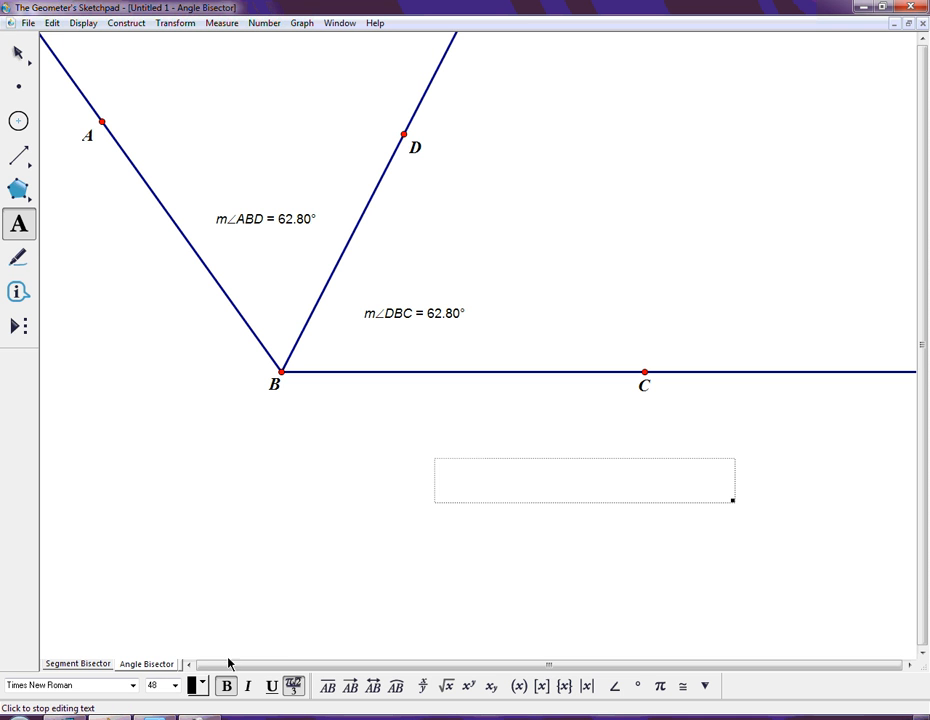
{"action": "left_click", "coordinate": [175, 685]}
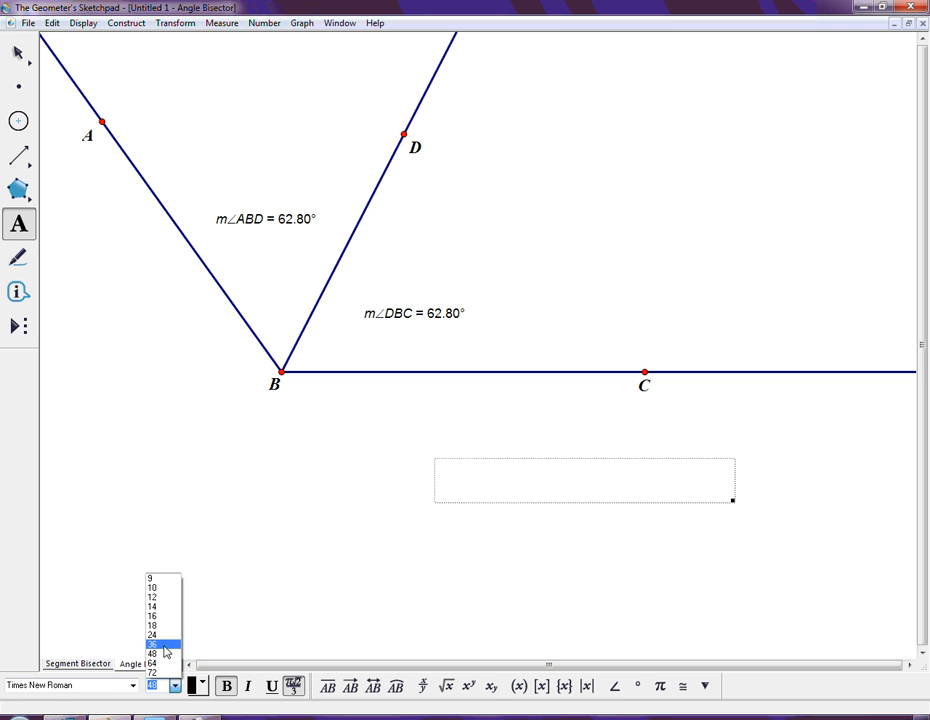
{"action": "left_click", "coordinate": [165, 645]}
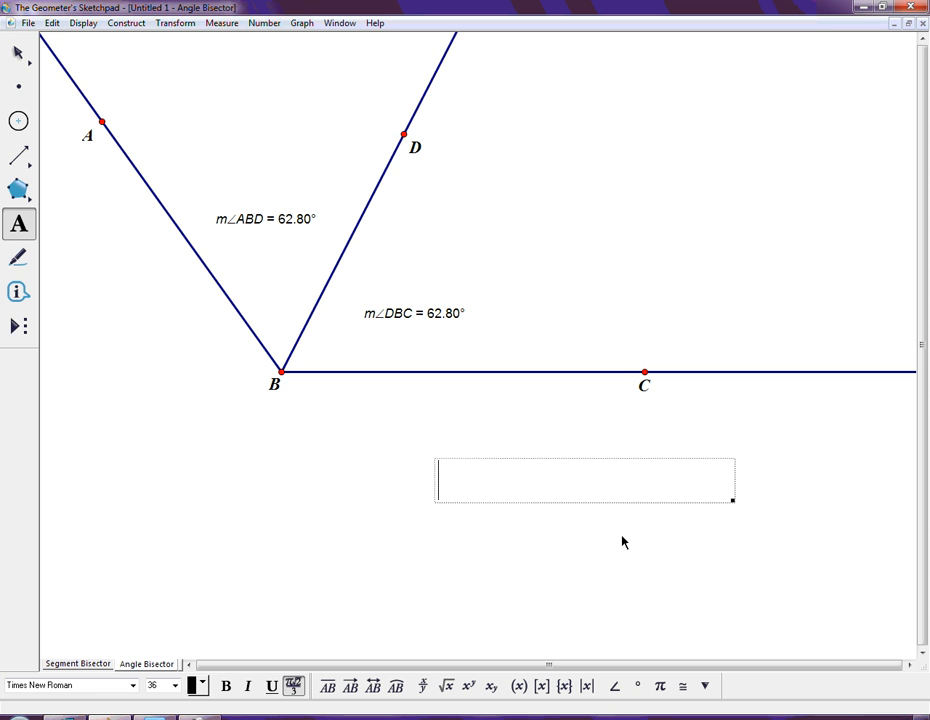
{"action": "left_click", "coordinate": [352, 688]}
{"action": "type", "text": "BD"}
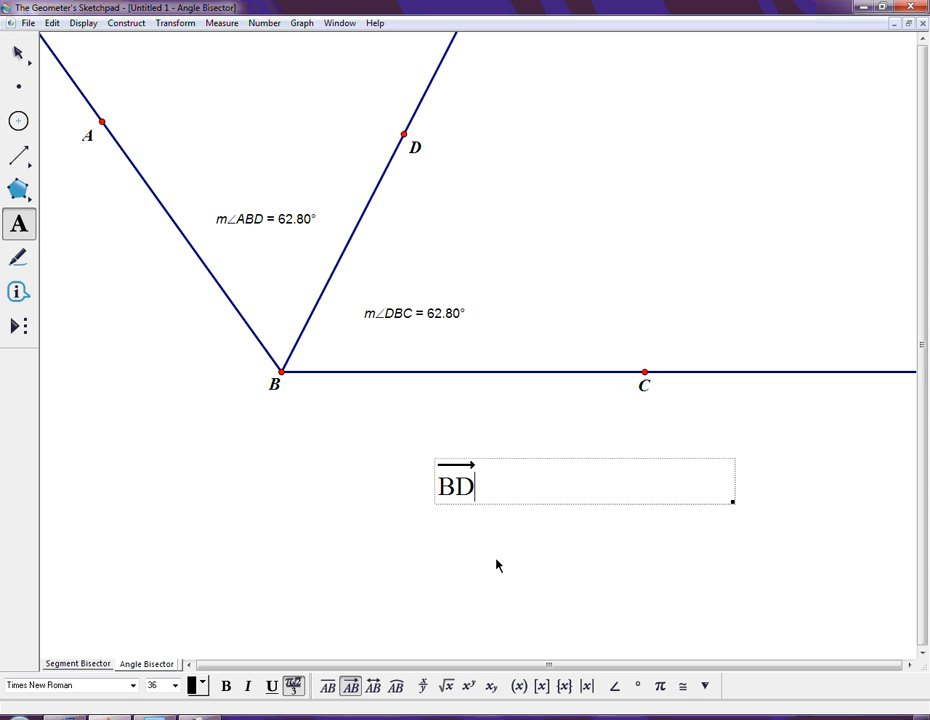
{"action": "left_click", "coordinate": [350, 686]}
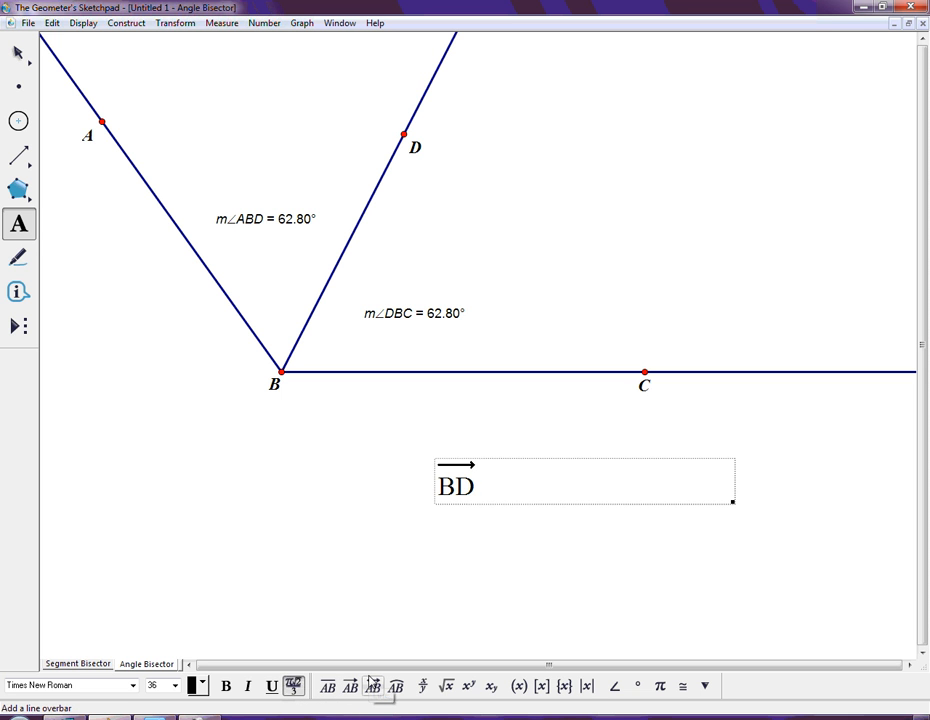
- Complete the caption with "is an angle bisector of ∠ABC" and widen it so the text fits on a single line
{"action": "type", "text": "is a"}
{"action": "key", "text": "BackSpace"}
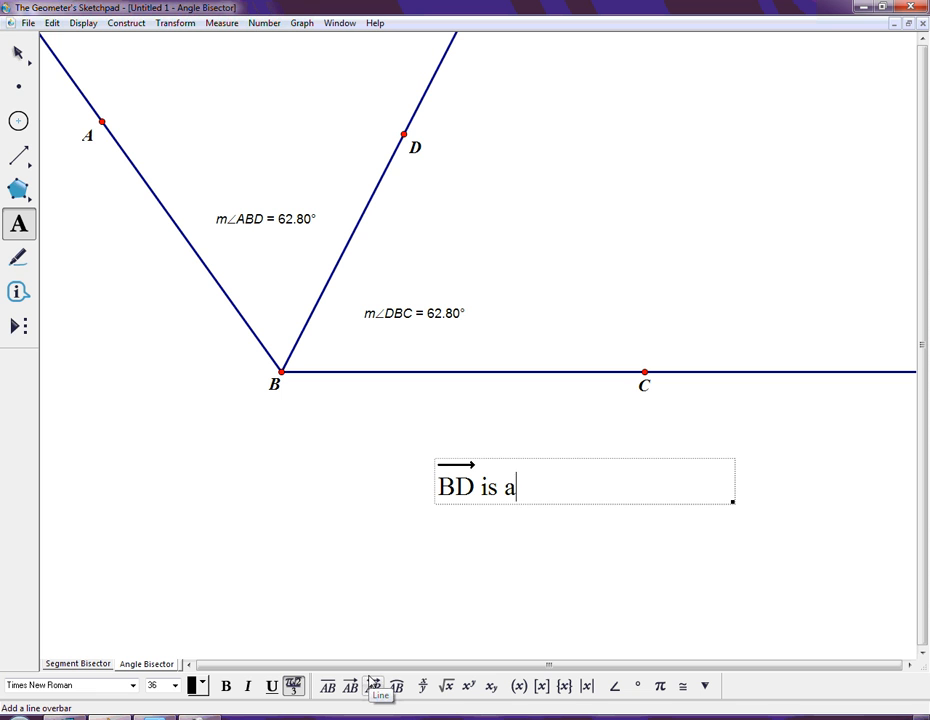
{"action": "type", "text": "n angl"}
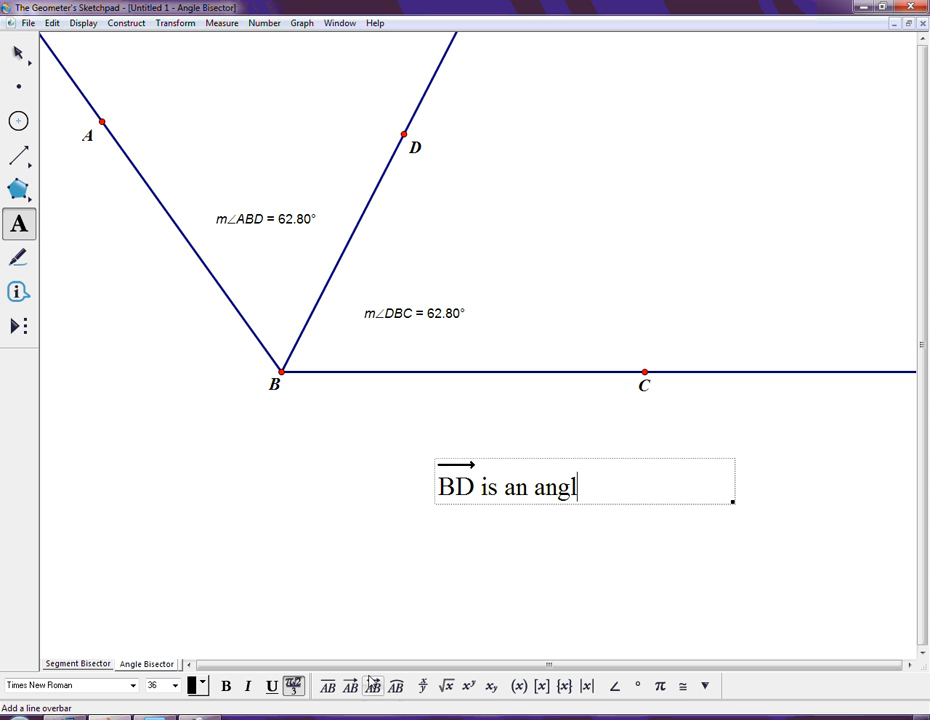
{"action": "type", "text": "e bisecotr"}
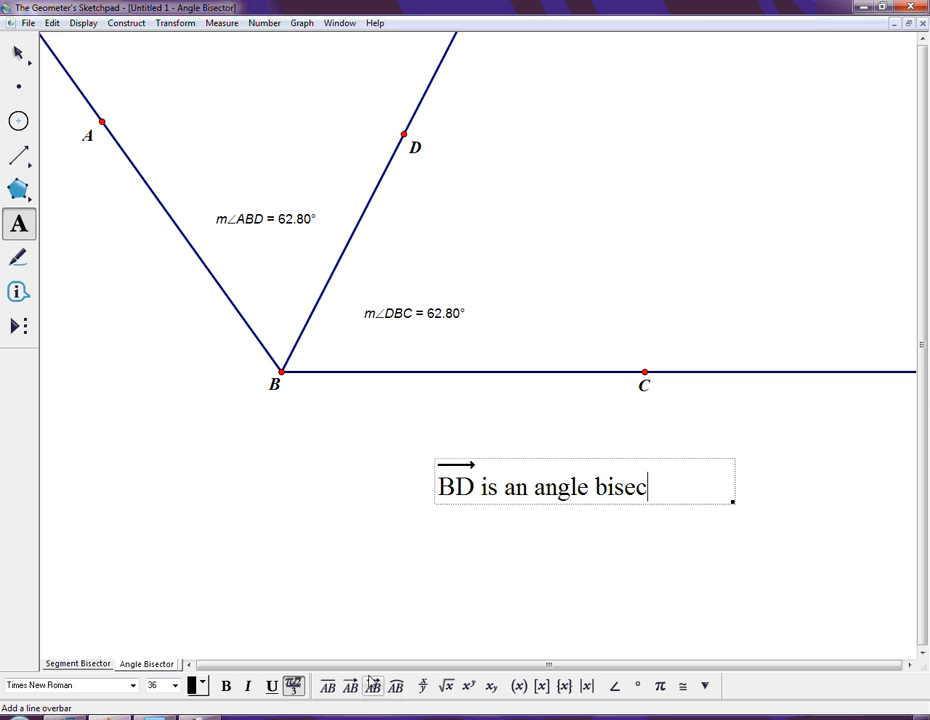
{"action": "key", "text": "BackSpace"}
{"action": "key", "text": "BackSpace"}
{"action": "key", "text": "BackSpace"}
{"action": "type", "text": "tor of"}
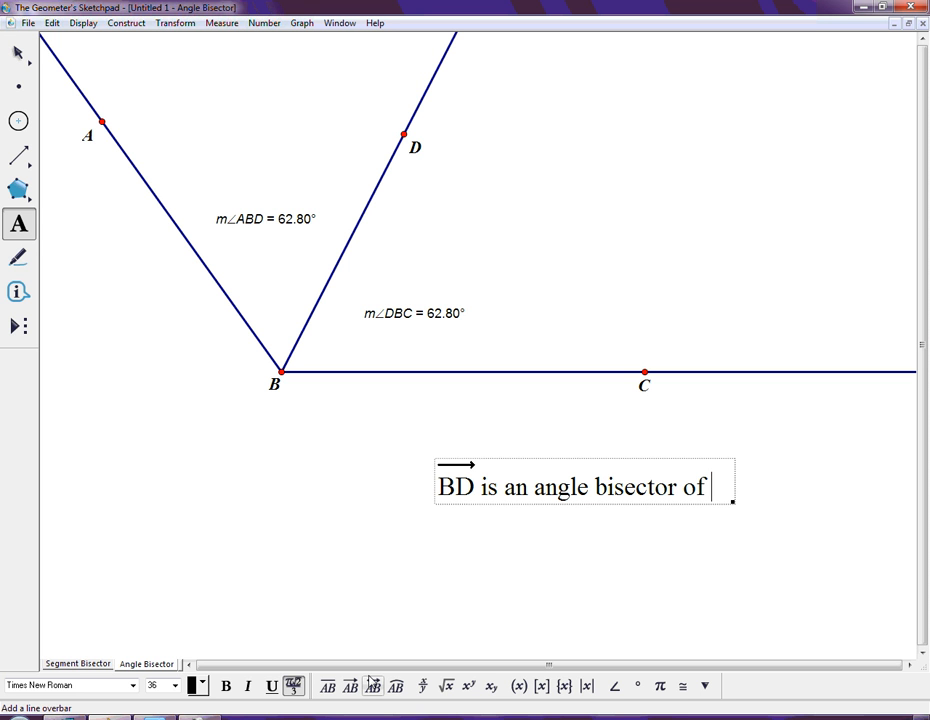
{"action": "left_click", "coordinate": [617, 688]}
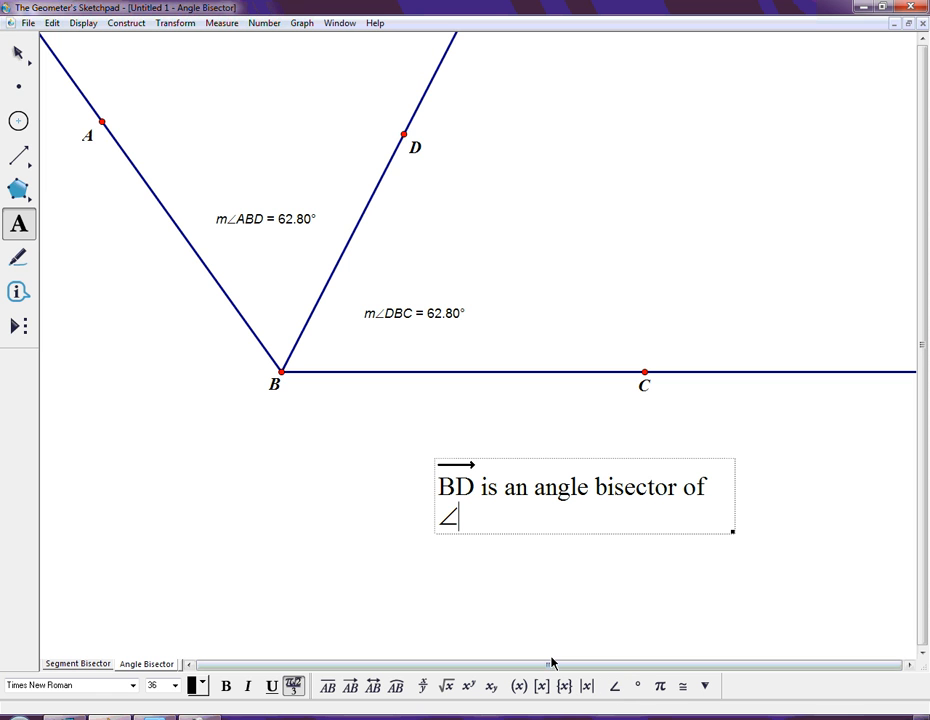
{"action": "type", "text": "ABC"}
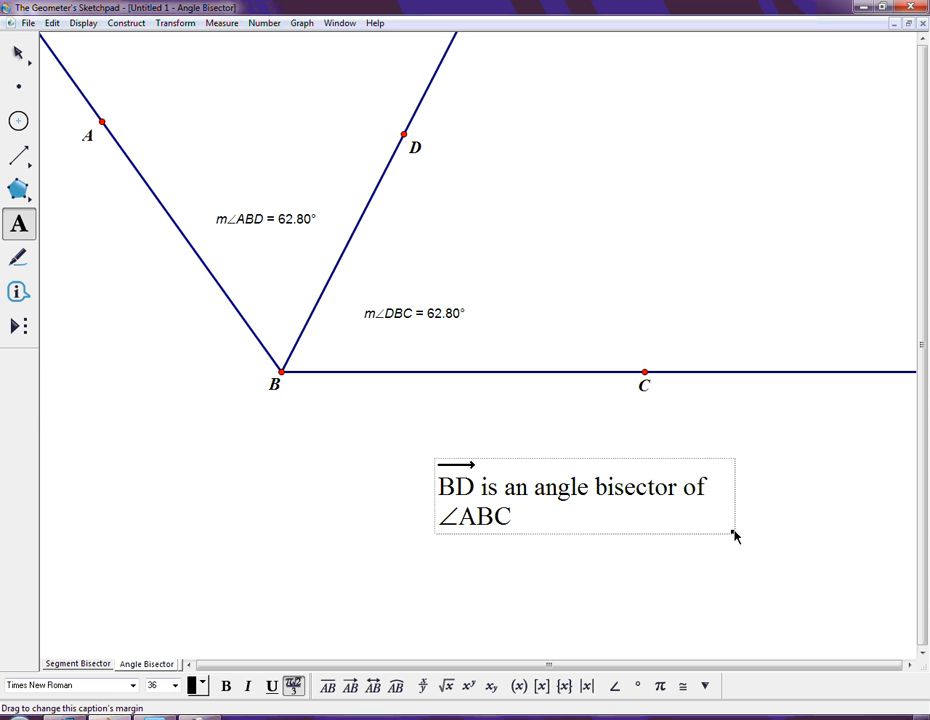
{"action": "left_click_drag", "start_coordinate": [733, 537], "coordinate": [820, 538]}
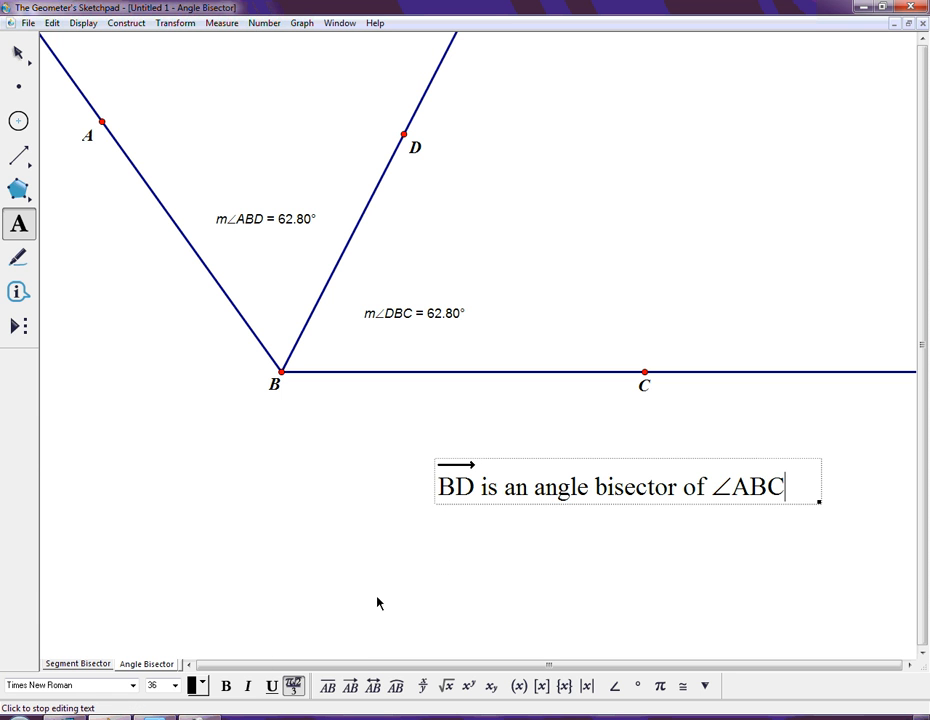
- Add a second caption reading "∠ABD ≅ ∠DBC" and move it centrally beneath the angle bisector caption
{"action": "left_click", "coordinate": [440, 545]}
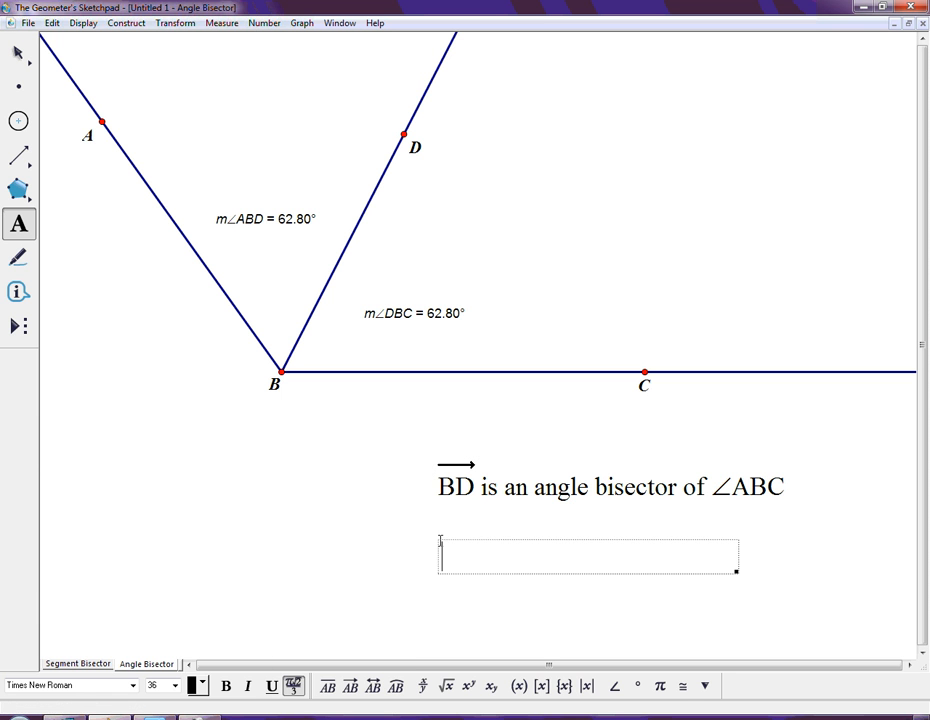
{"action": "left_click", "coordinate": [614, 688]}
{"action": "type", "text": "ABD"}
{"action": "left_click", "coordinate": [684, 688]}
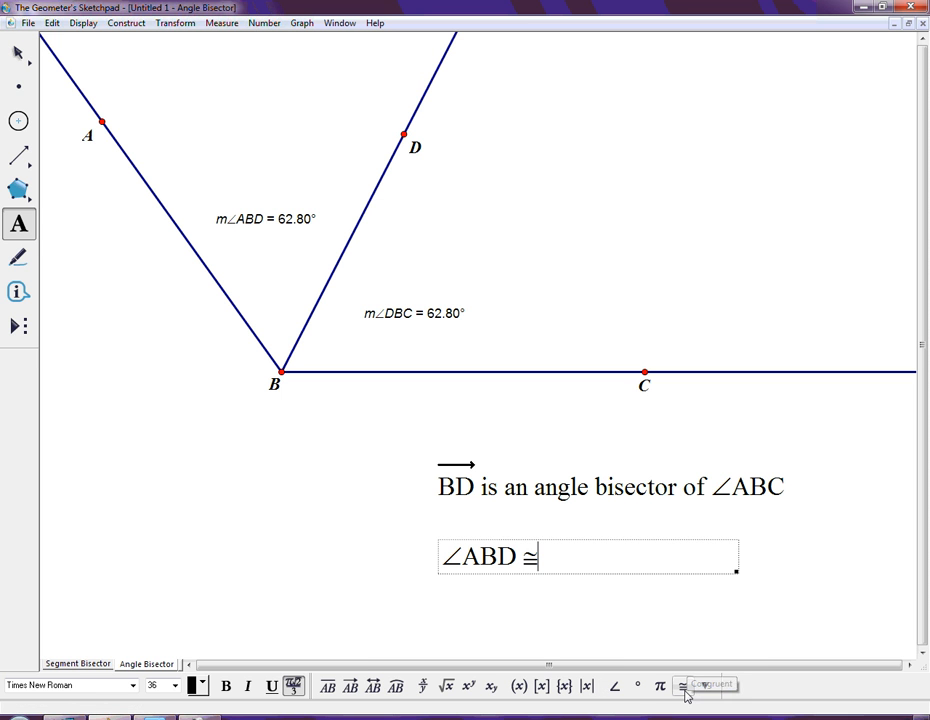
{"action": "left_click", "coordinate": [615, 687]}
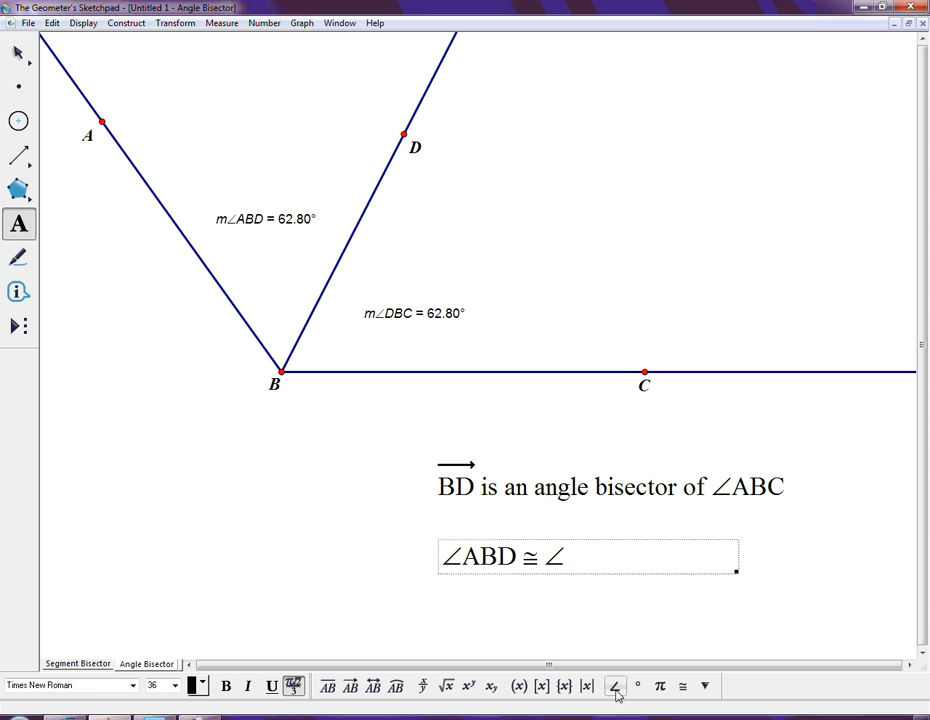
{"action": "type", "text": "DBC"}
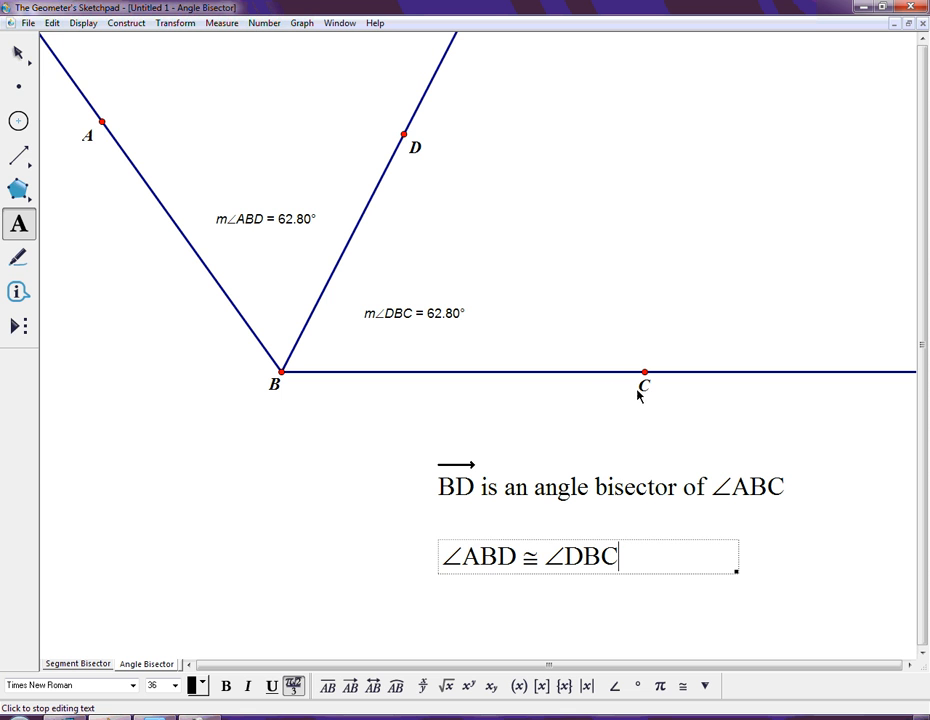
{"action": "left_click", "coordinate": [17, 52]}
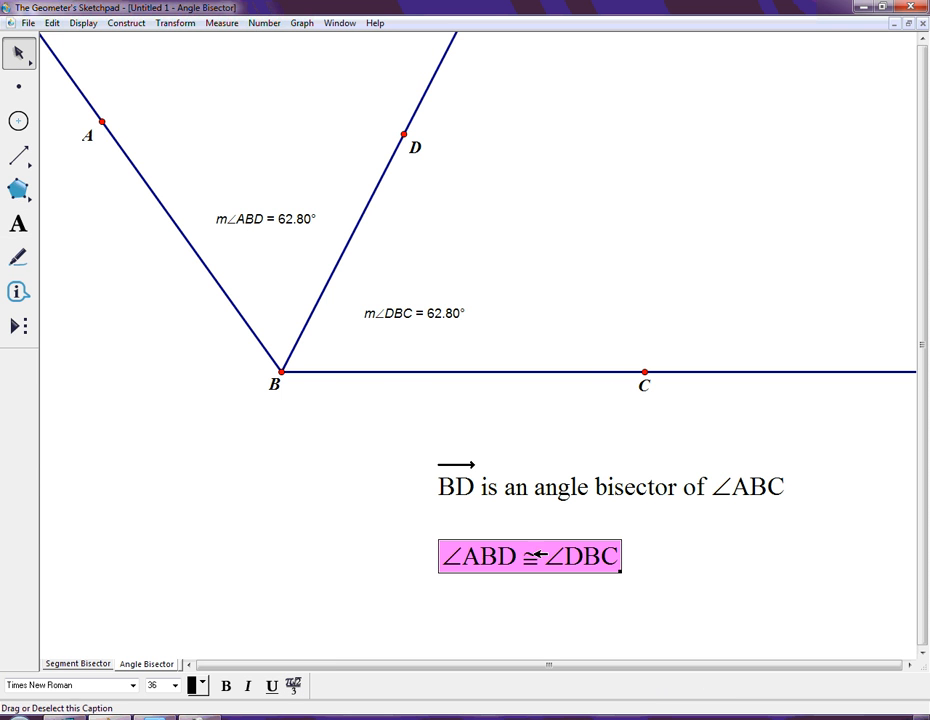
{"action": "left_click_drag", "start_coordinate": [538, 554], "coordinate": [594, 541]}
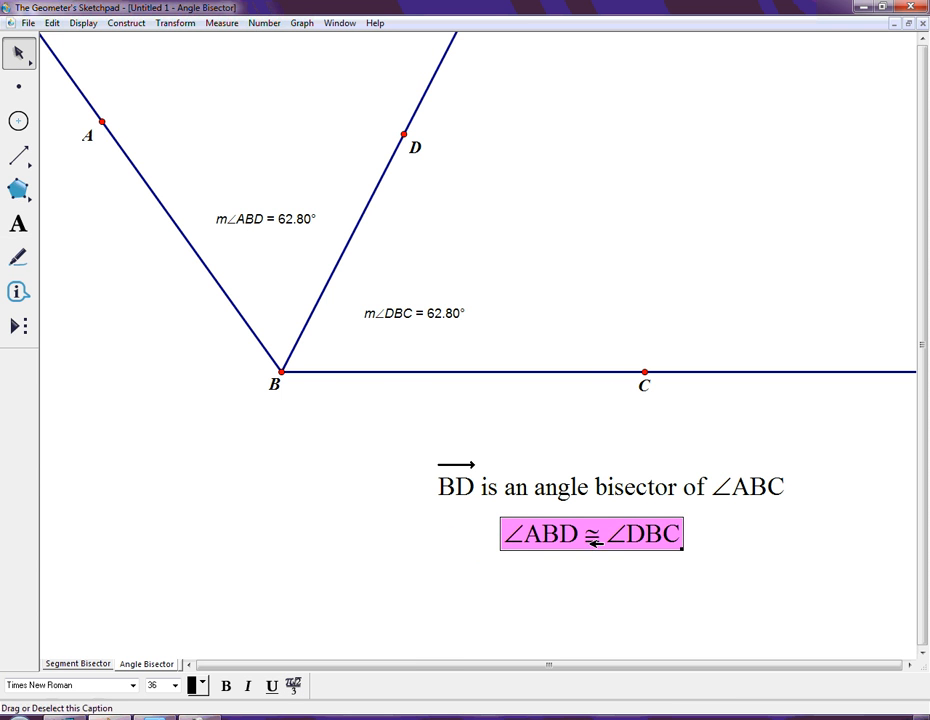
- Add a third caption reading "Created by" followed by the author's name, and move it centrally beneath the angle congruence caption
{"action": "left_click", "coordinate": [18, 224]}
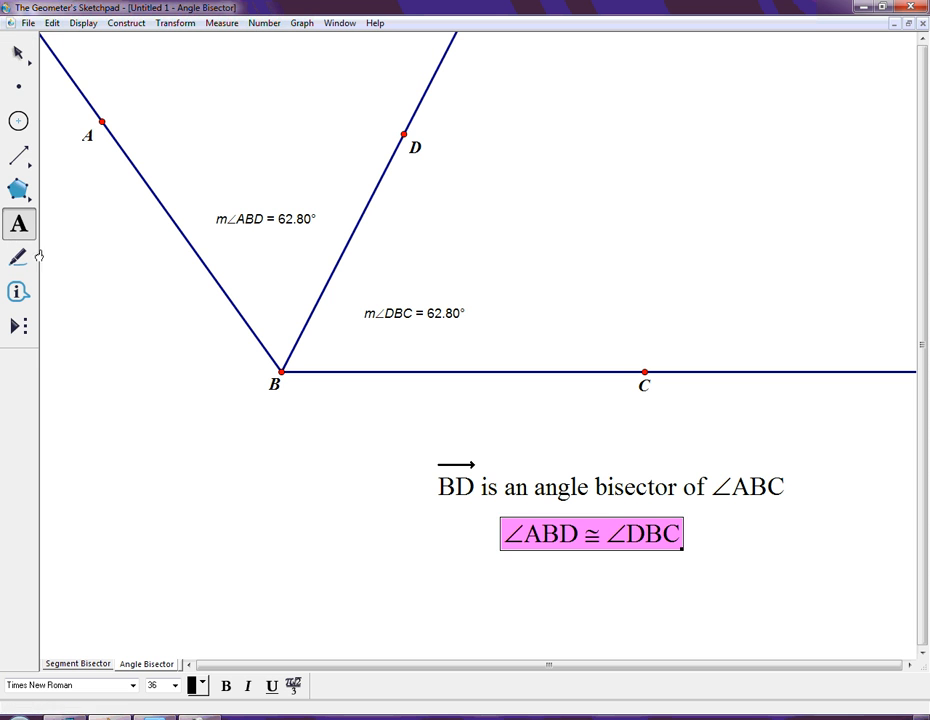
{"action": "left_click", "coordinate": [451, 593]}
{"action": "type", "text": "C"}
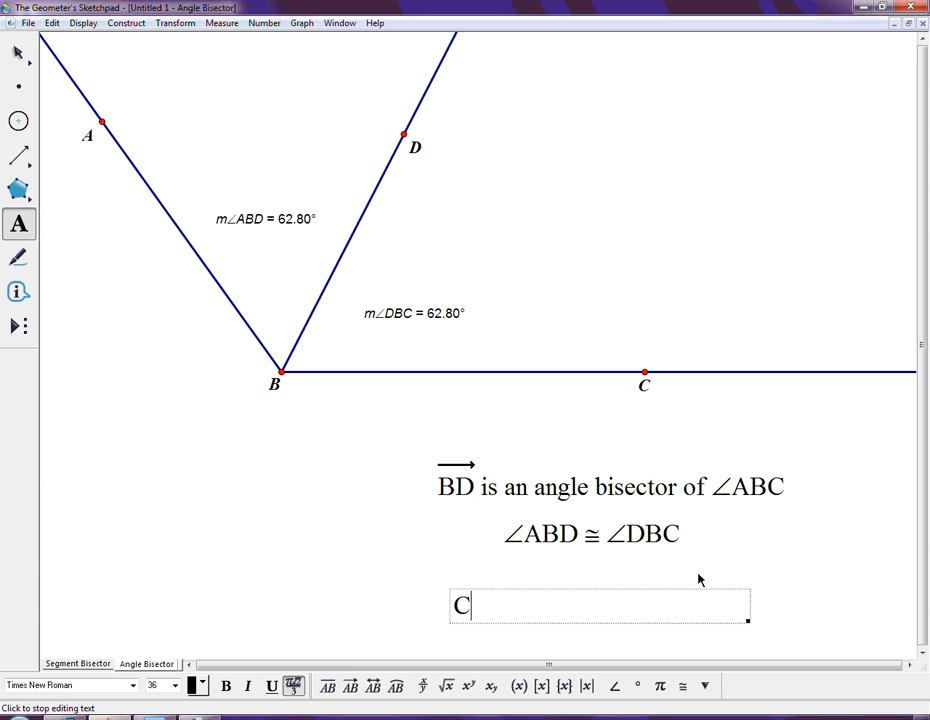
{"action": "type", "text": "reated "}
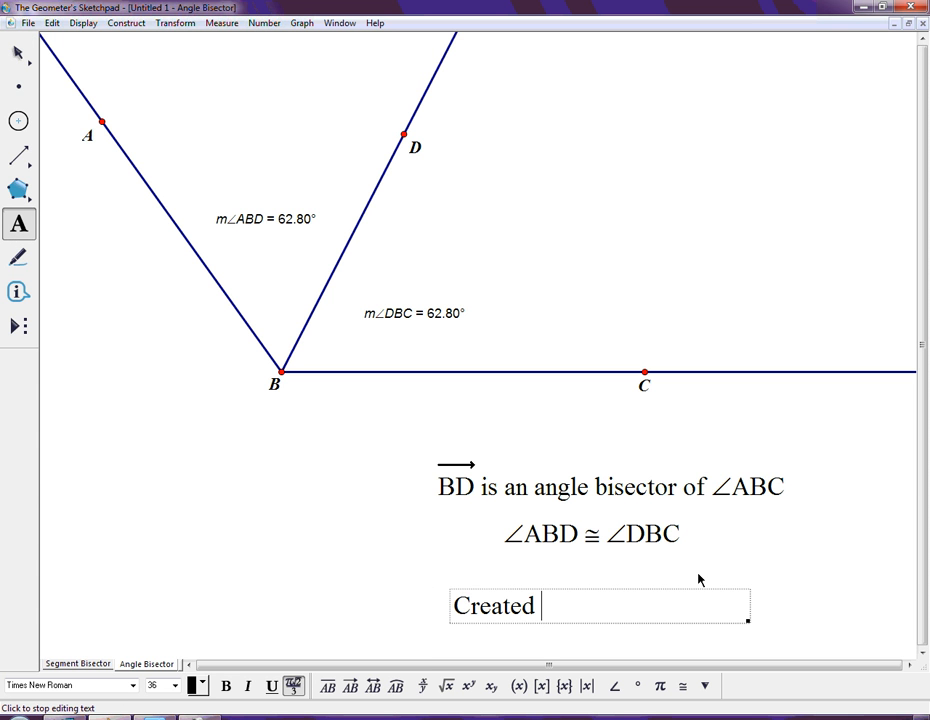
{"action": "type", "text": "by Mr. bohn"}
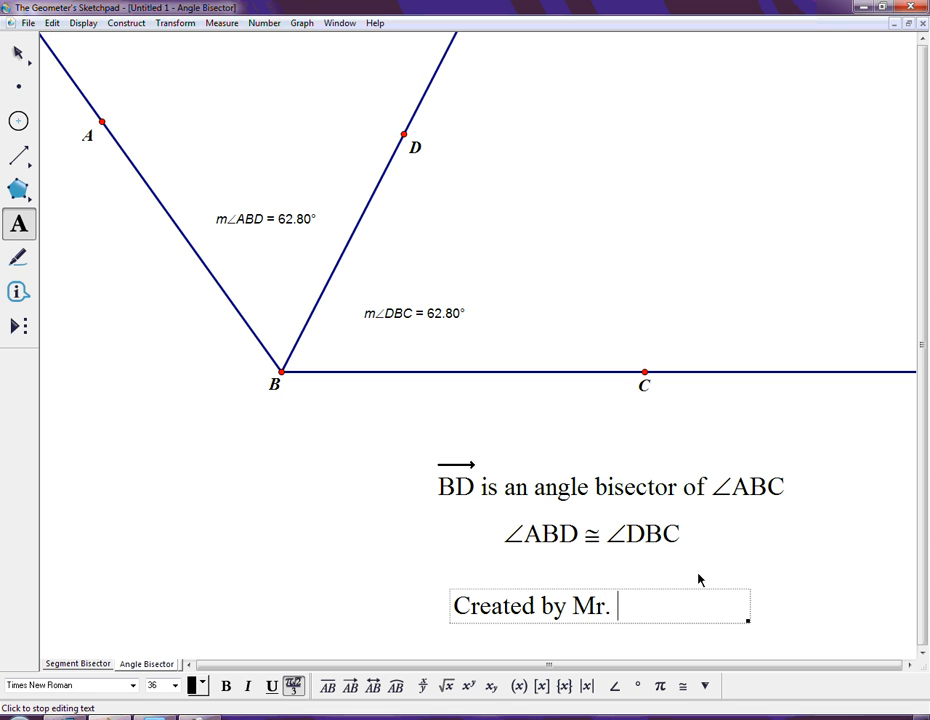
{"action": "key", "text": "BackSpace"}
{"action": "key", "text": "BackSpace"}
{"action": "type", "text": "Bohn"}
{"action": "key", "text": "Escape"}
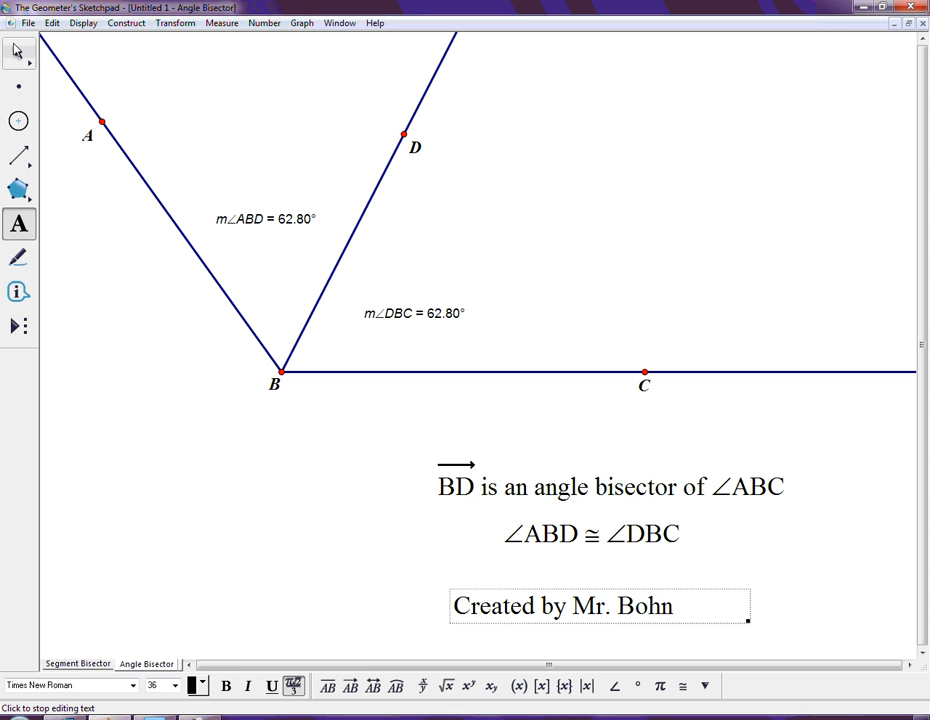
{"action": "left_click_drag", "start_coordinate": [515, 604], "coordinate": [543, 582]}
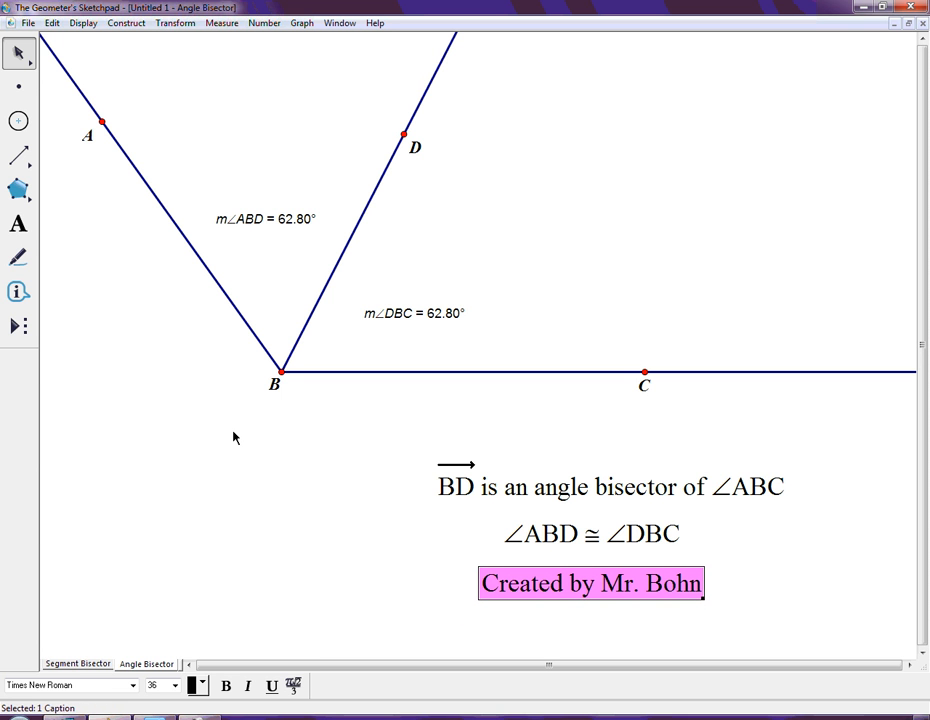
- Activate the Text tool for another caption on the Angle Bisector page
{"action": "left_click", "coordinate": [18, 224]}
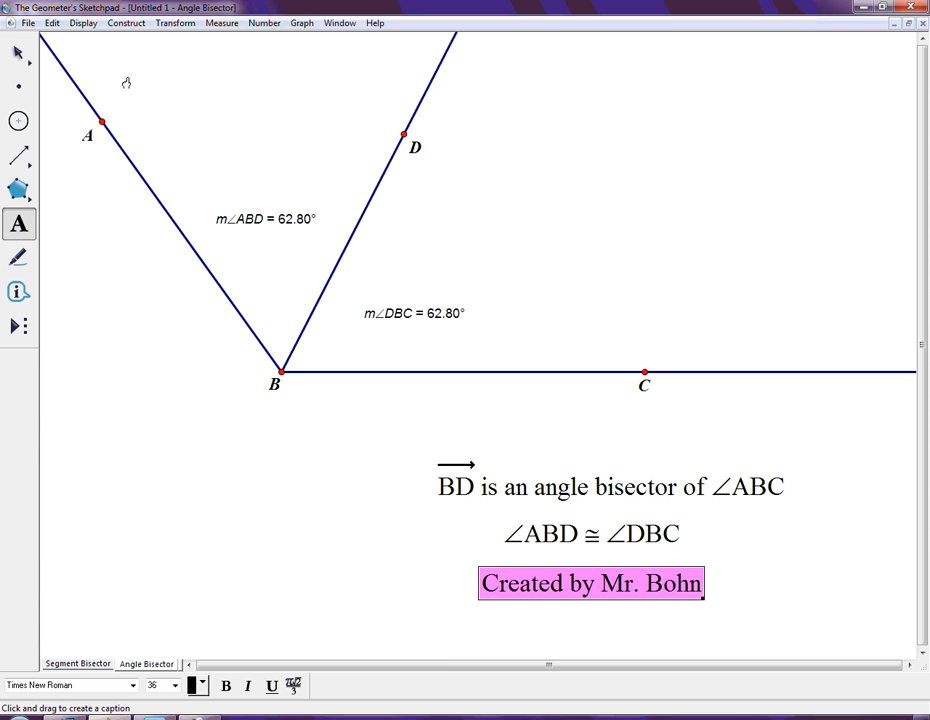